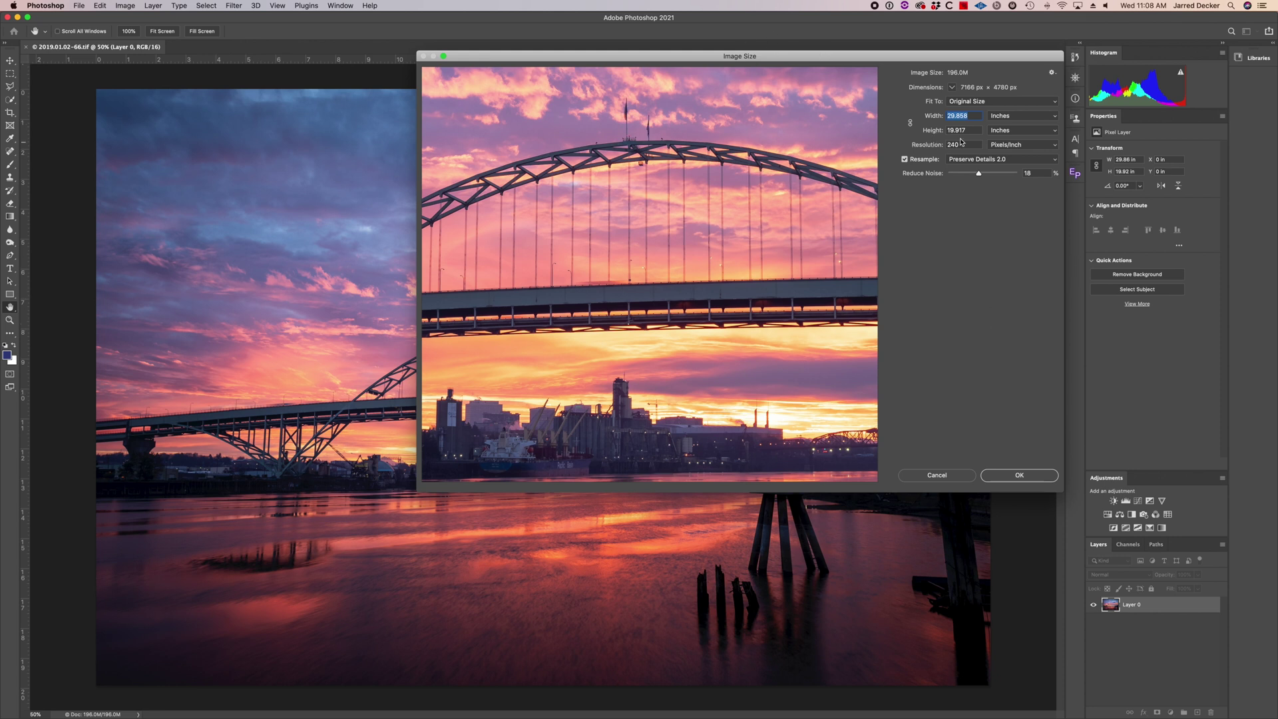
# - Turn off Resample and set the width to 18 inches, giving 12.007 in at 398.111 ppi
pyautogui.click(904, 160)
pyautogui.write('18')
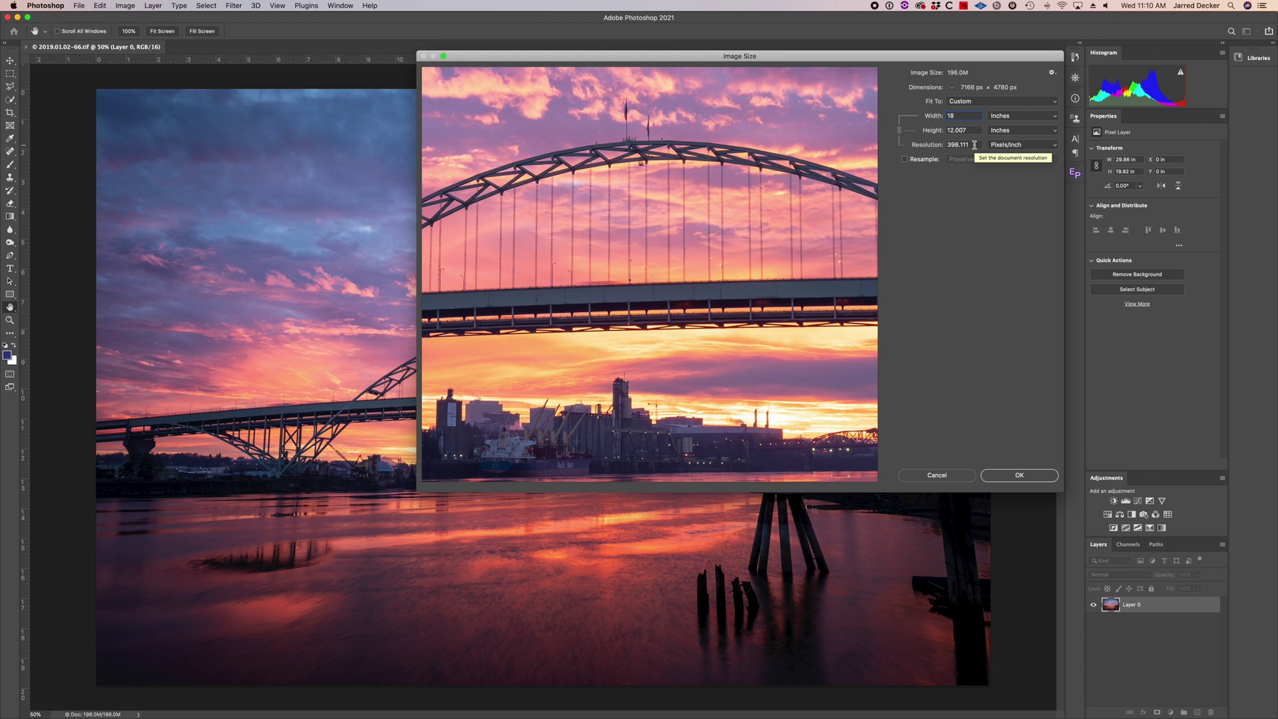
# - Re-enable Resample and set the resolution to 300 pixels/inch with Automatic interpolation
pyautogui.click(905, 160)
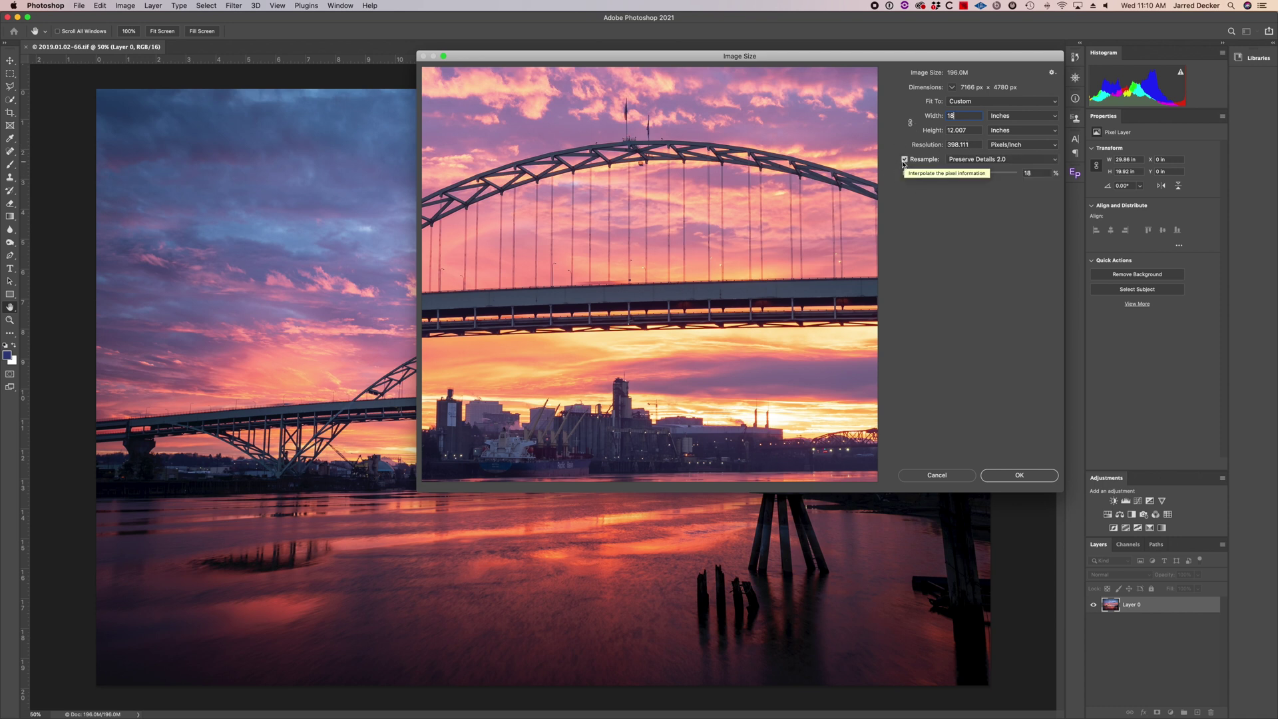
pyautogui.doubleClick(958, 145)
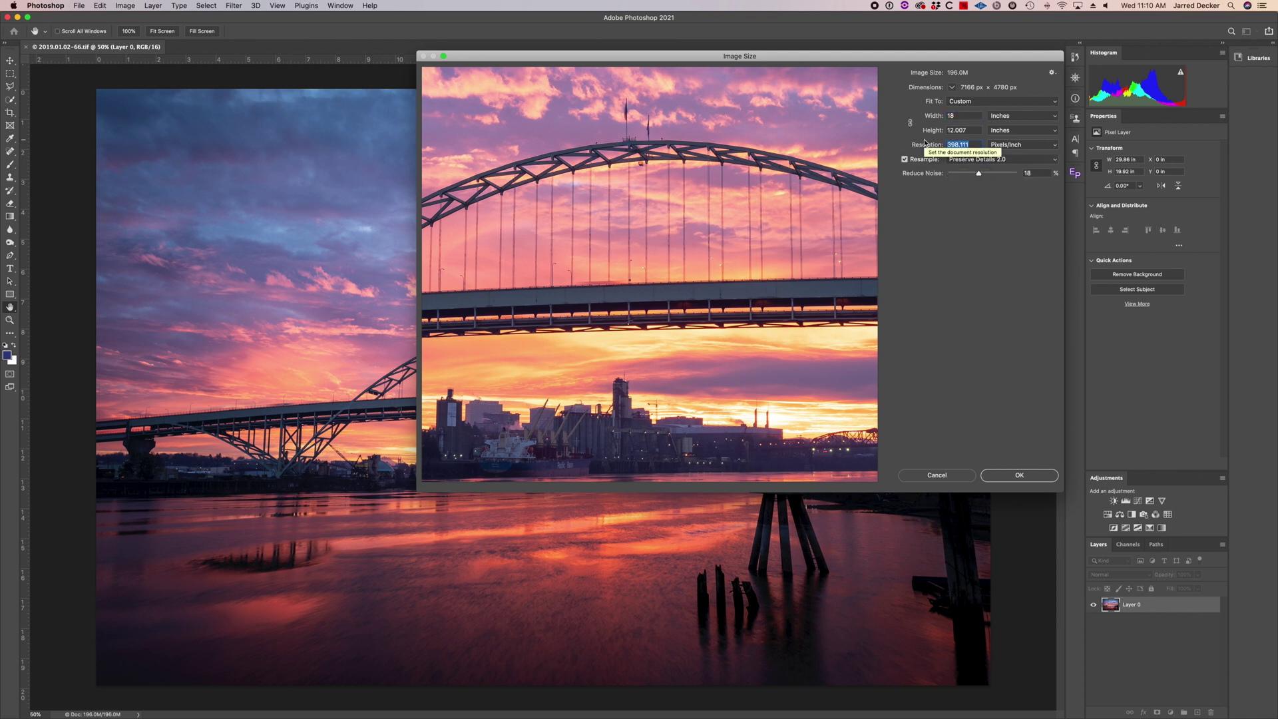
pyautogui.write('300')
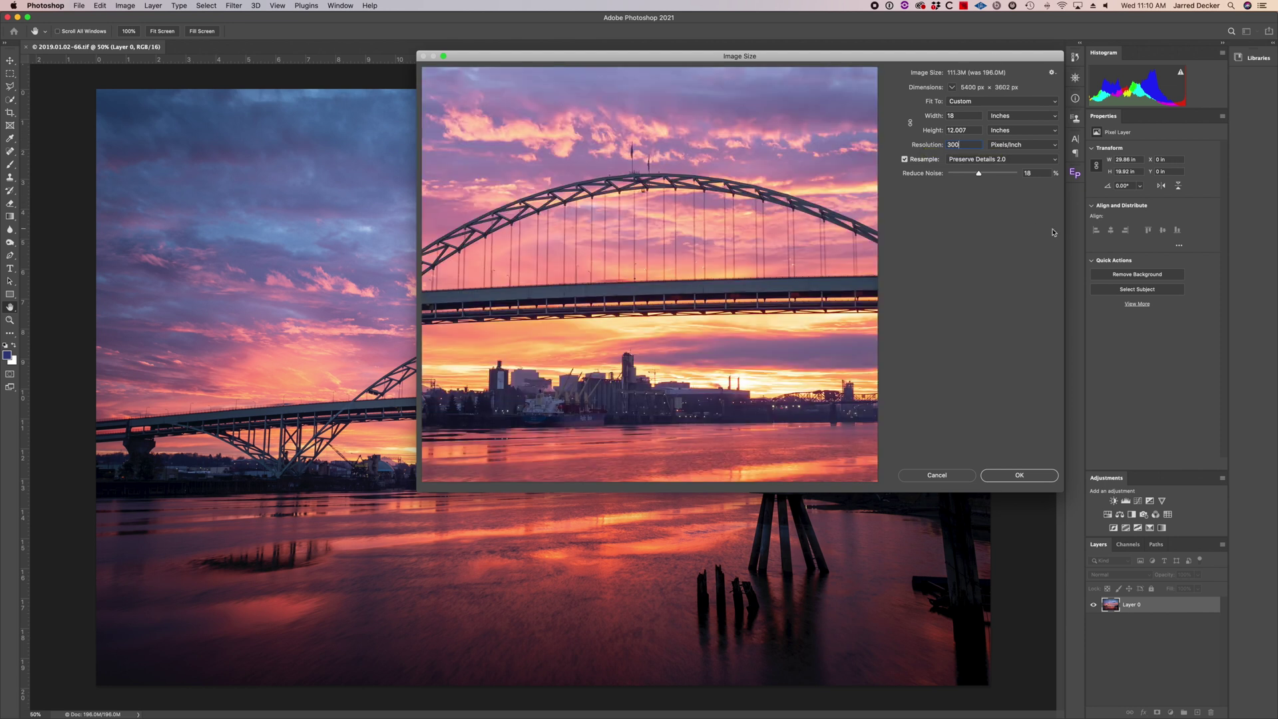
pyautogui.click(1020, 159)
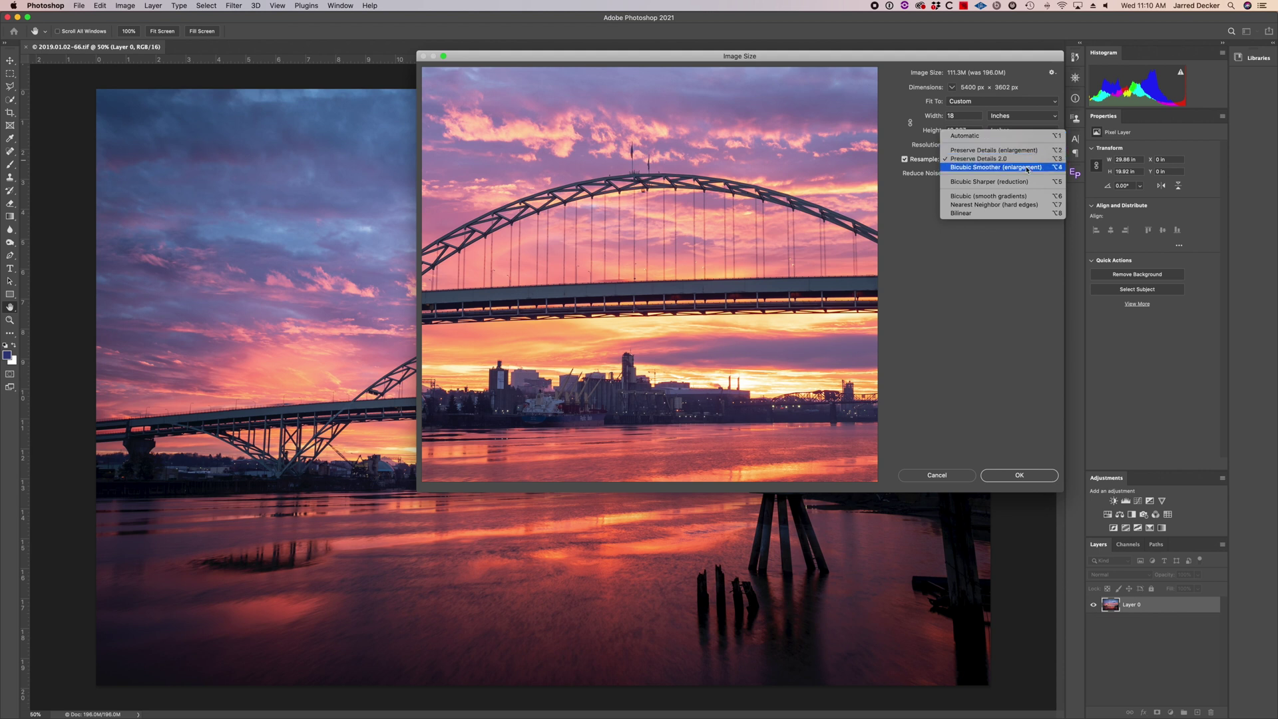
pyautogui.click(970, 136)
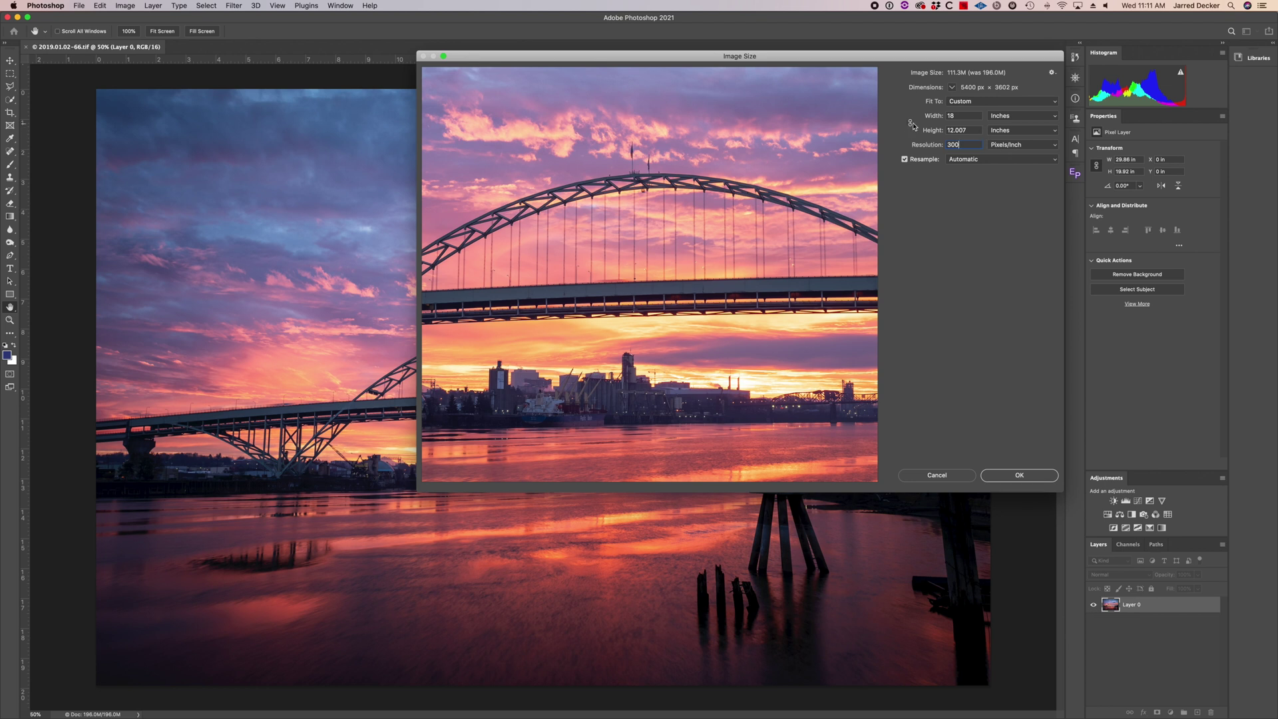
# - Set the height to 12 inches, apply the 18 × 12 in resize, and add a Levels layer
pyautogui.doubleClick(963, 130)
pyautogui.write('12')
pyautogui.click(1013, 476)
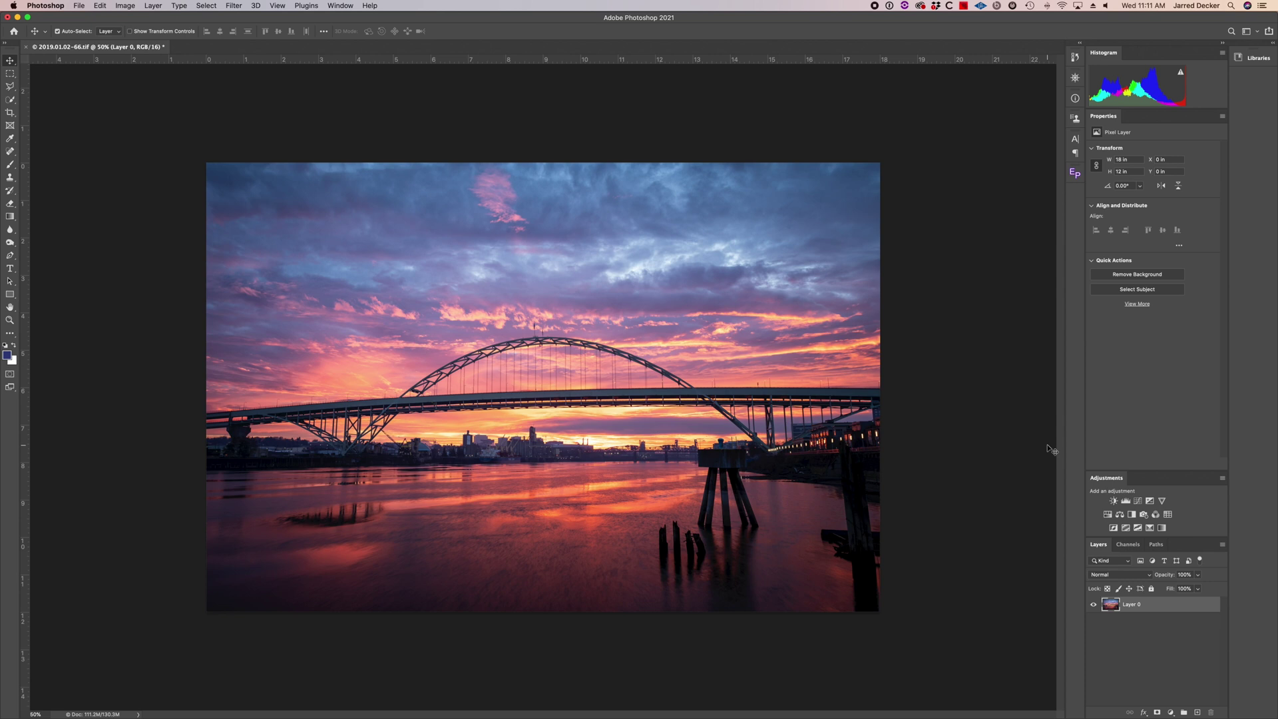
pyautogui.click(1125, 501)
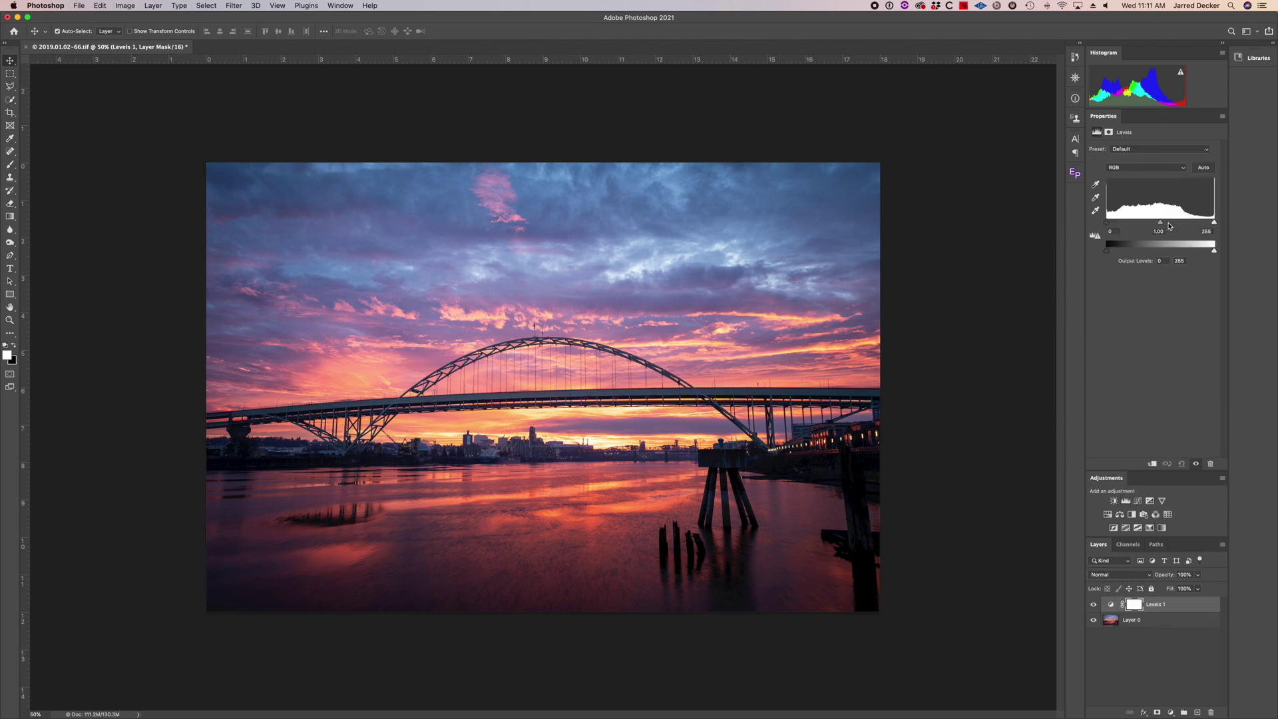
# - Set the Levels midtones to 1.07, hide the adjustment, and bring up Print Settings
pyautogui.moveTo(1159, 223); pyautogui.dragTo(1157, 223)
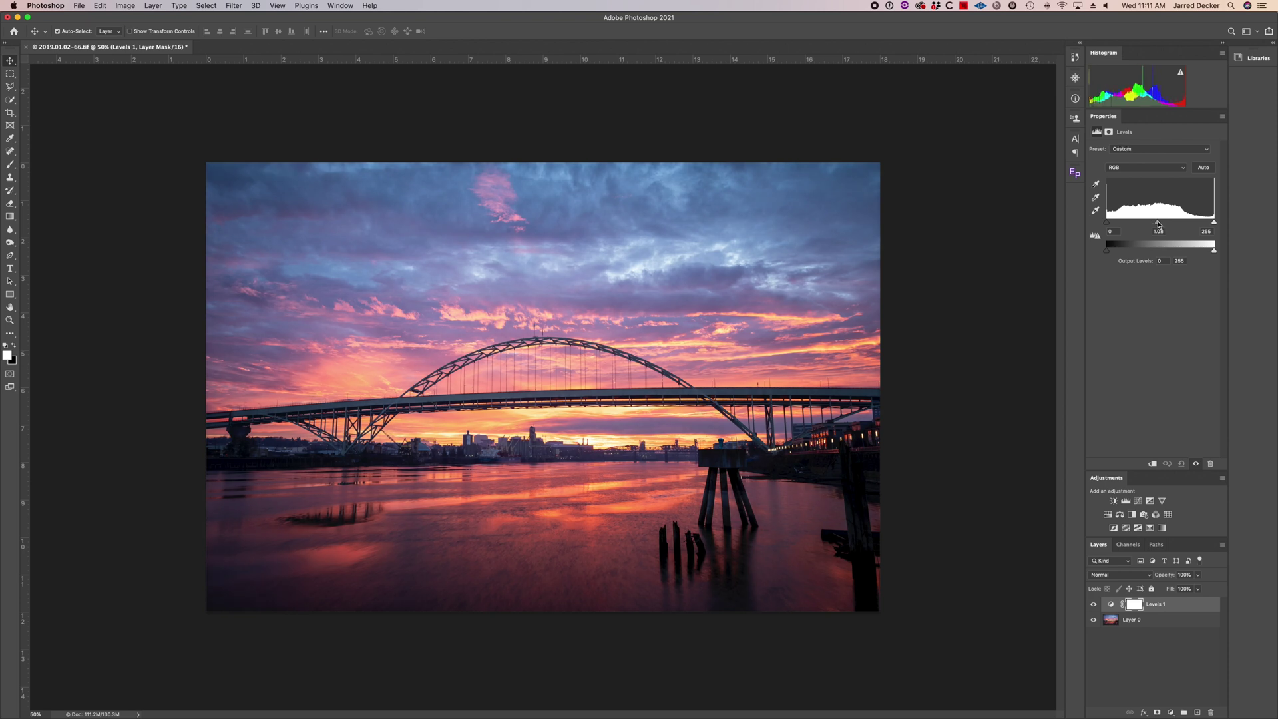
pyautogui.moveTo(1158, 224); pyautogui.dragTo(1158, 225)
pyautogui.click(1092, 605)
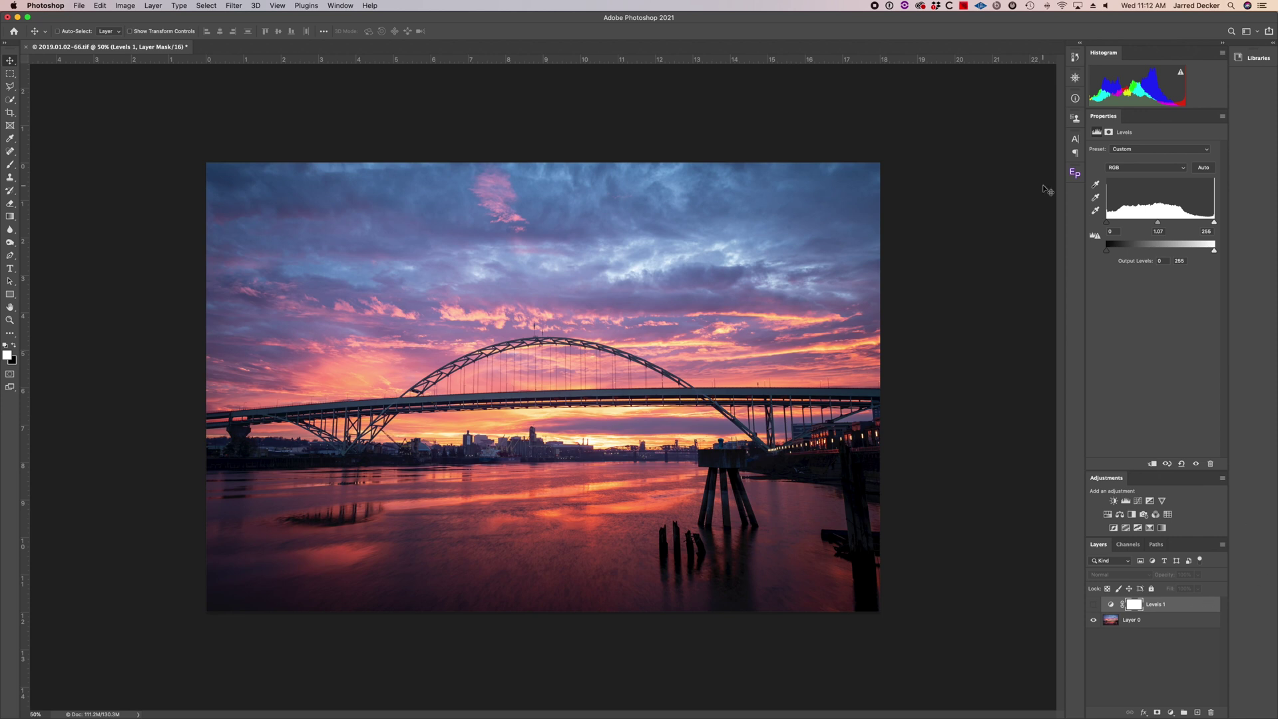
pyautogui.press('super+p')
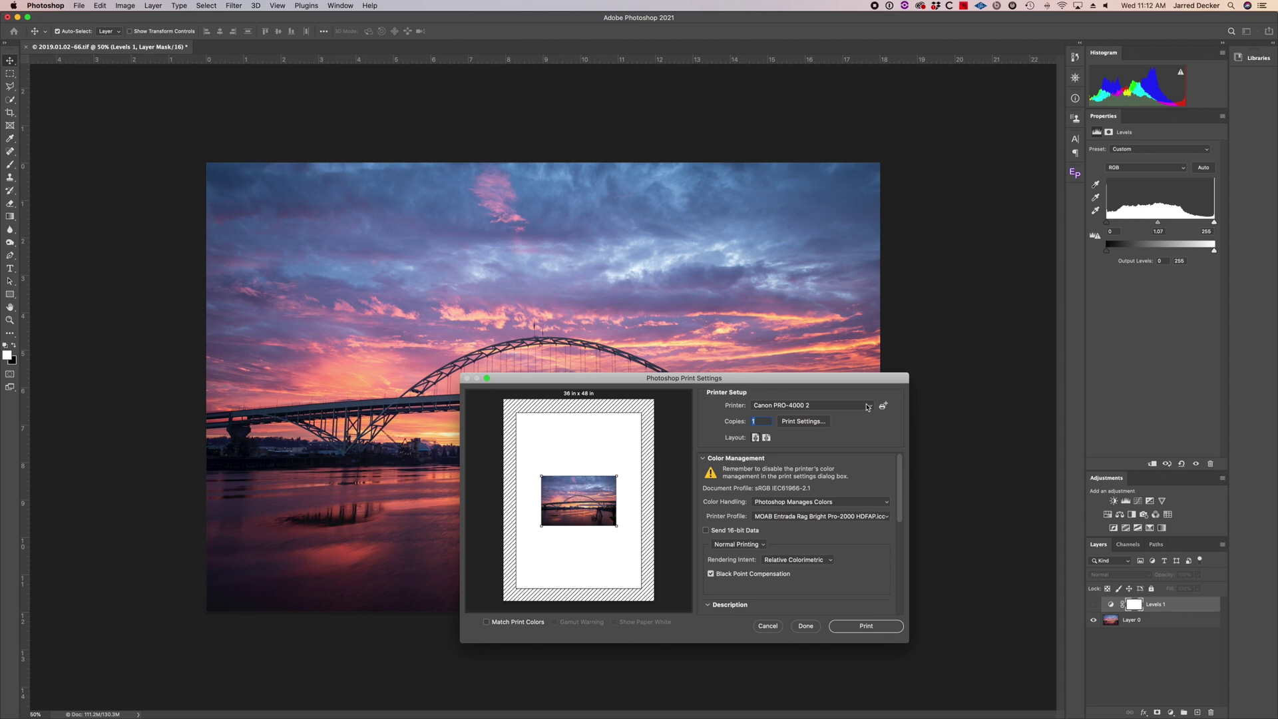
# - Select the Canon PRO-100 IJ printer with Photoshop Manages Colors
pyautogui.click(864, 407)
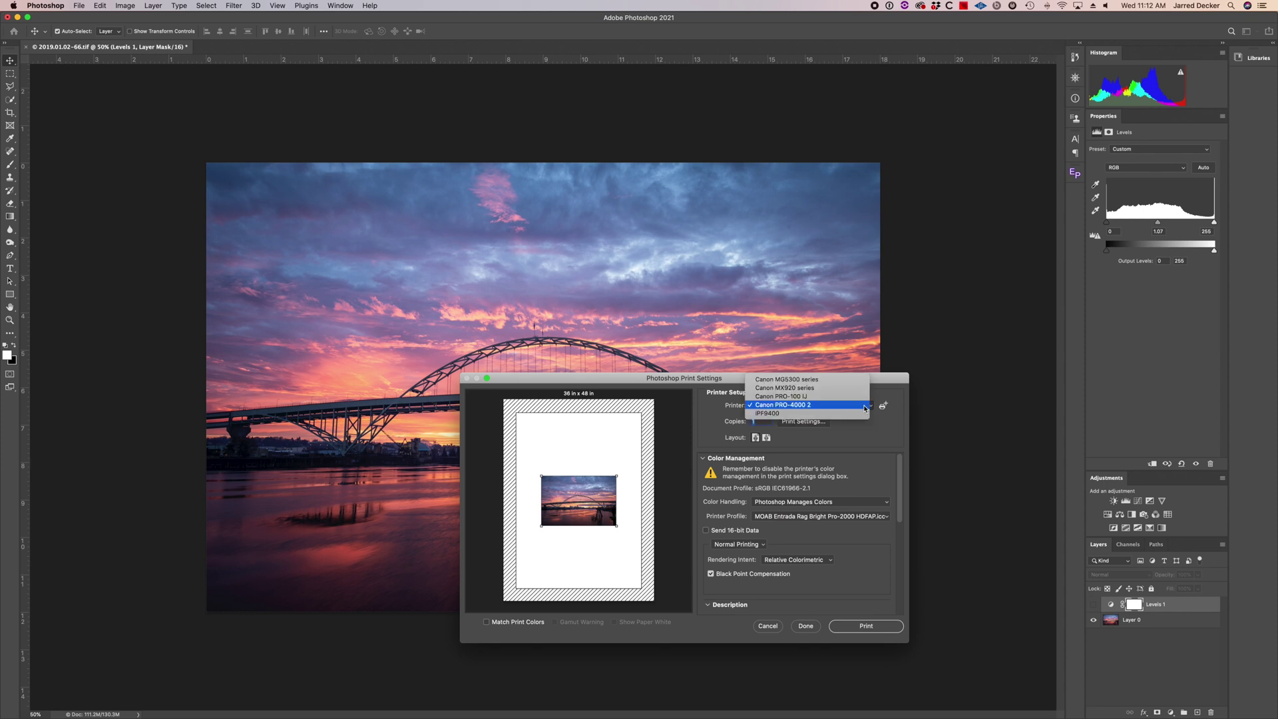
pyautogui.click(819, 398)
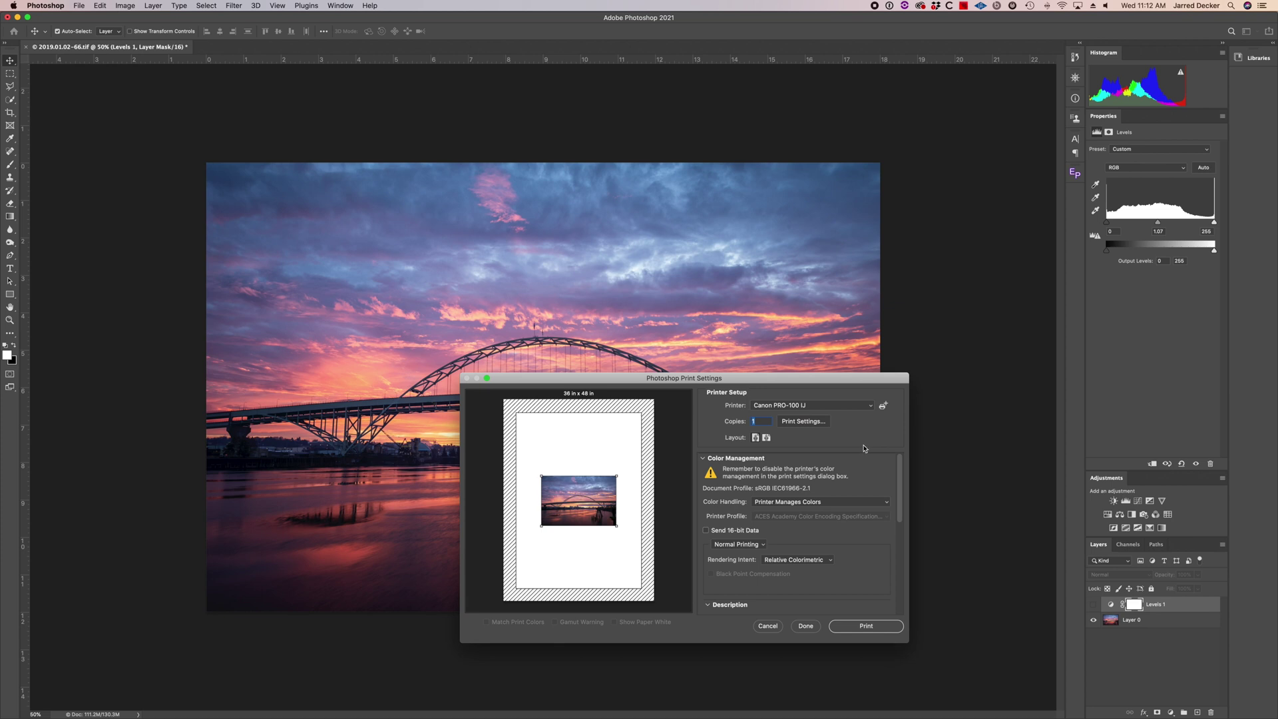
pyautogui.click(888, 504)
pyautogui.click(877, 513)
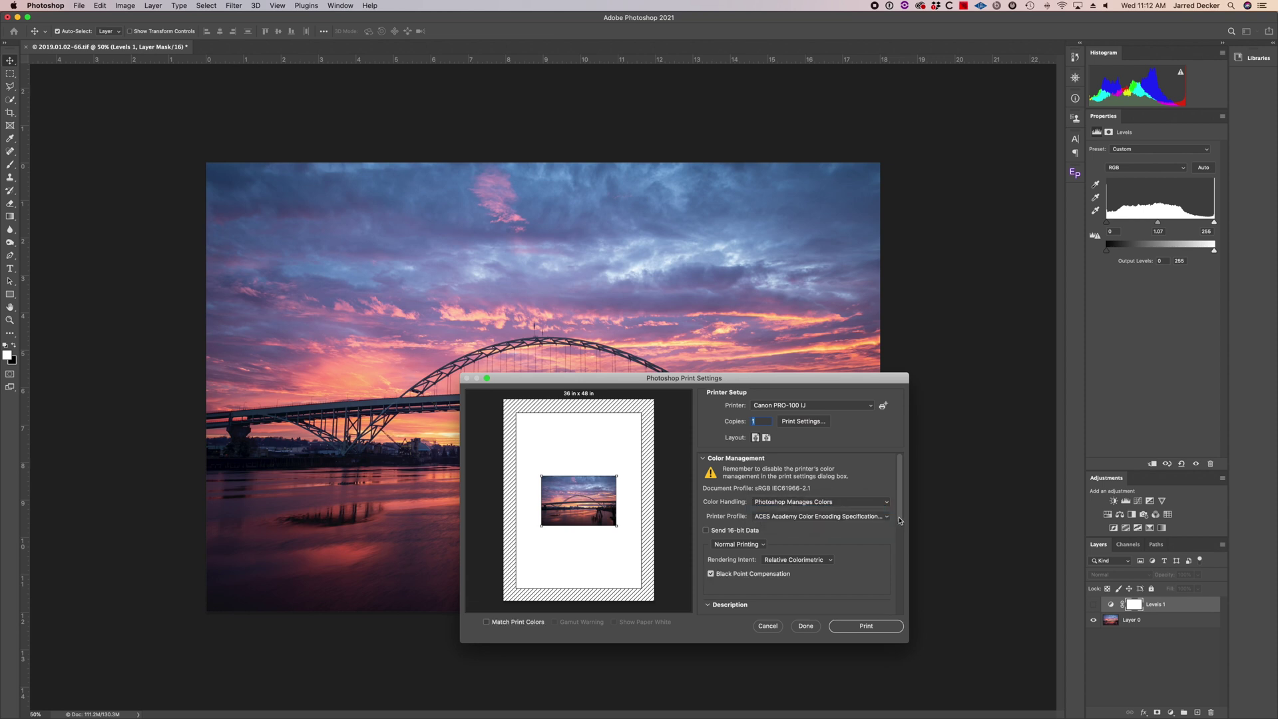
# - Choose the RR UPSatin 4.0 CanPro-100 printer profile
pyautogui.click(886, 517)
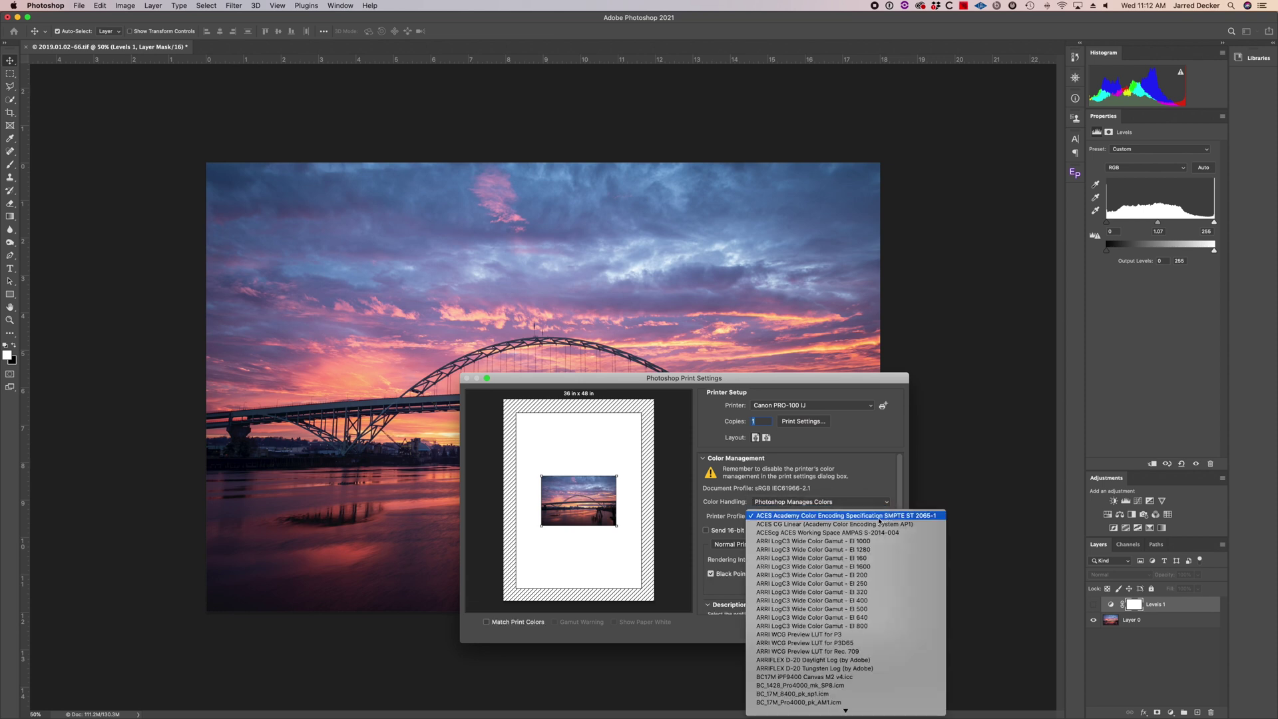
pyautogui.scroll(-15, 874, 564)
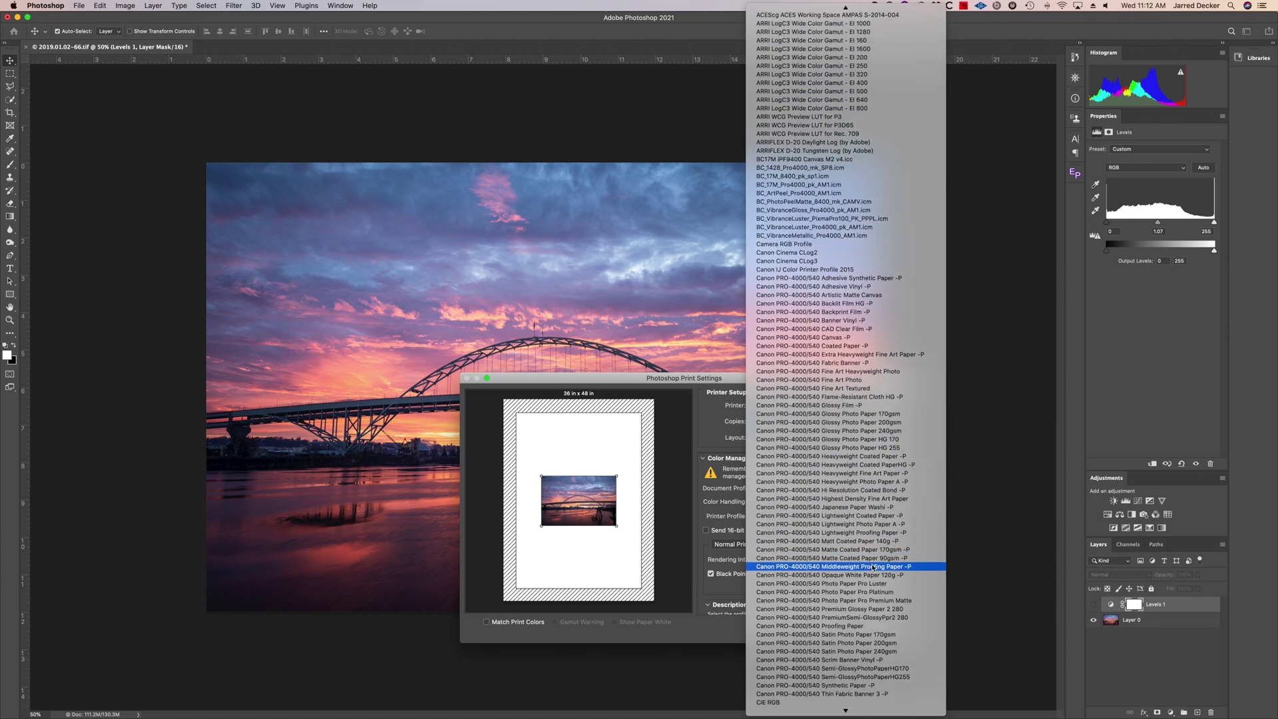
pyautogui.scroll(-20, 872, 568)
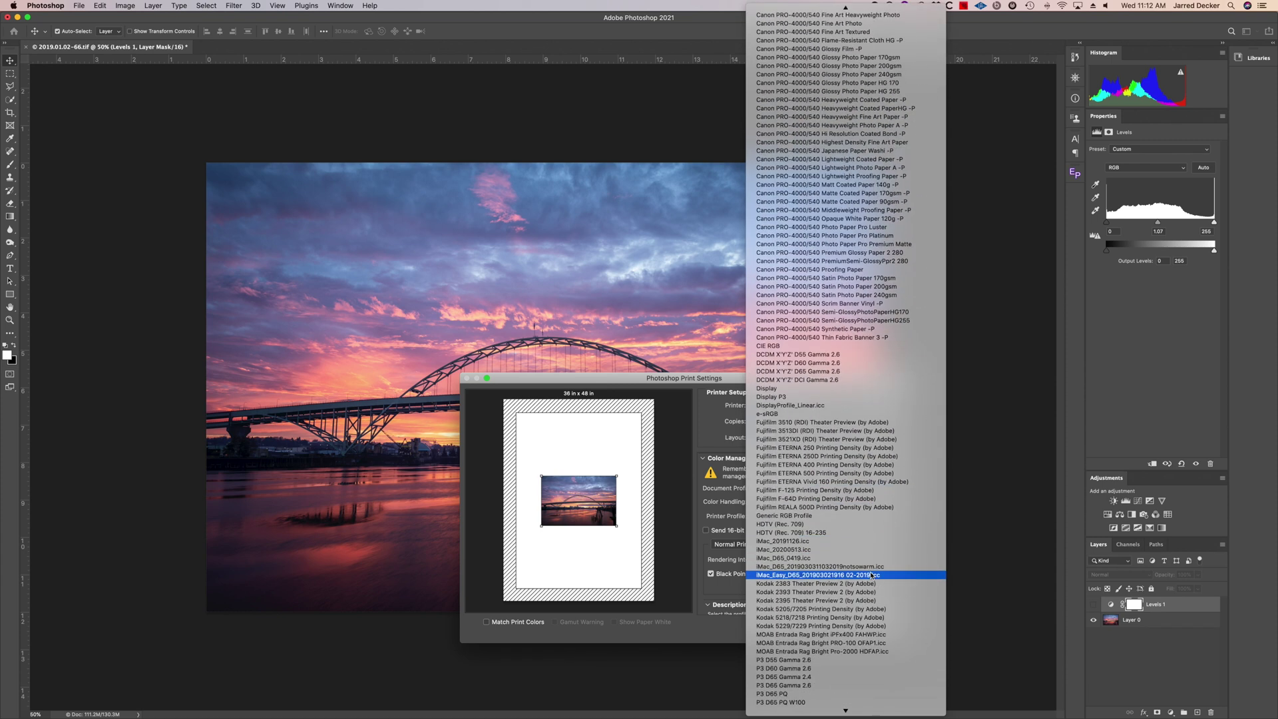
pyautogui.scroll(-2, 871, 575)
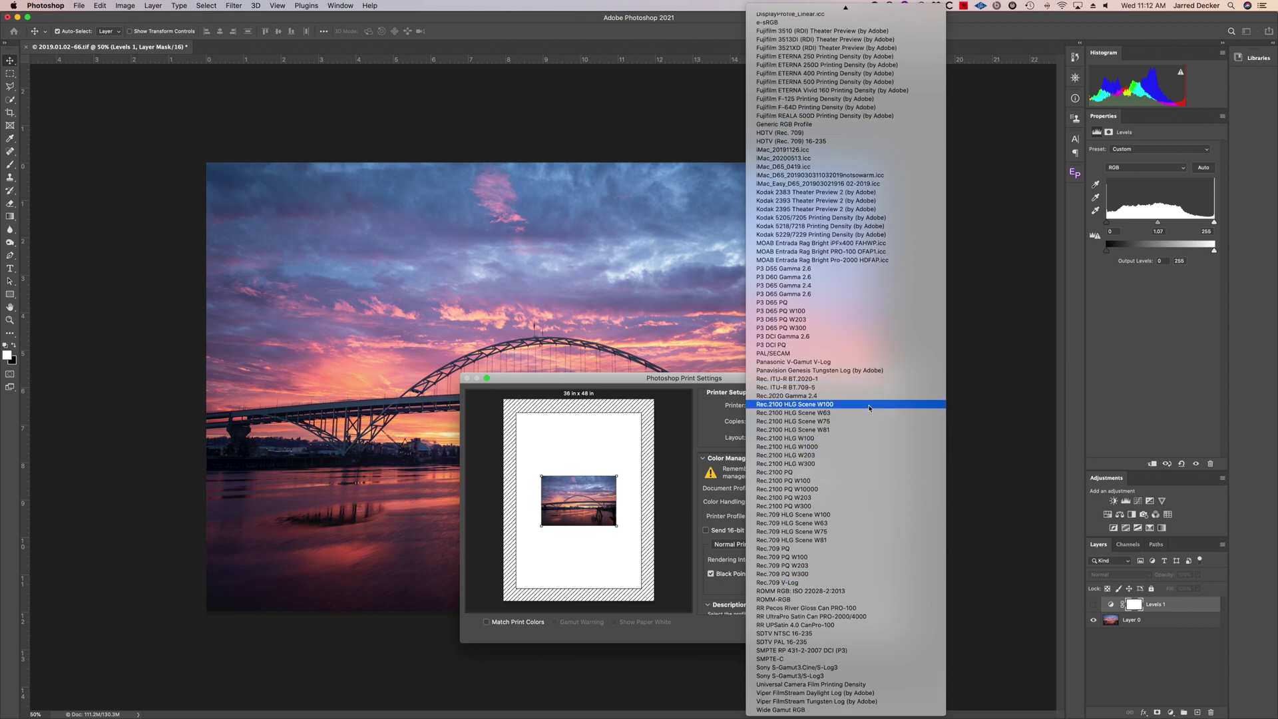
pyautogui.scroll(1, 872, 416)
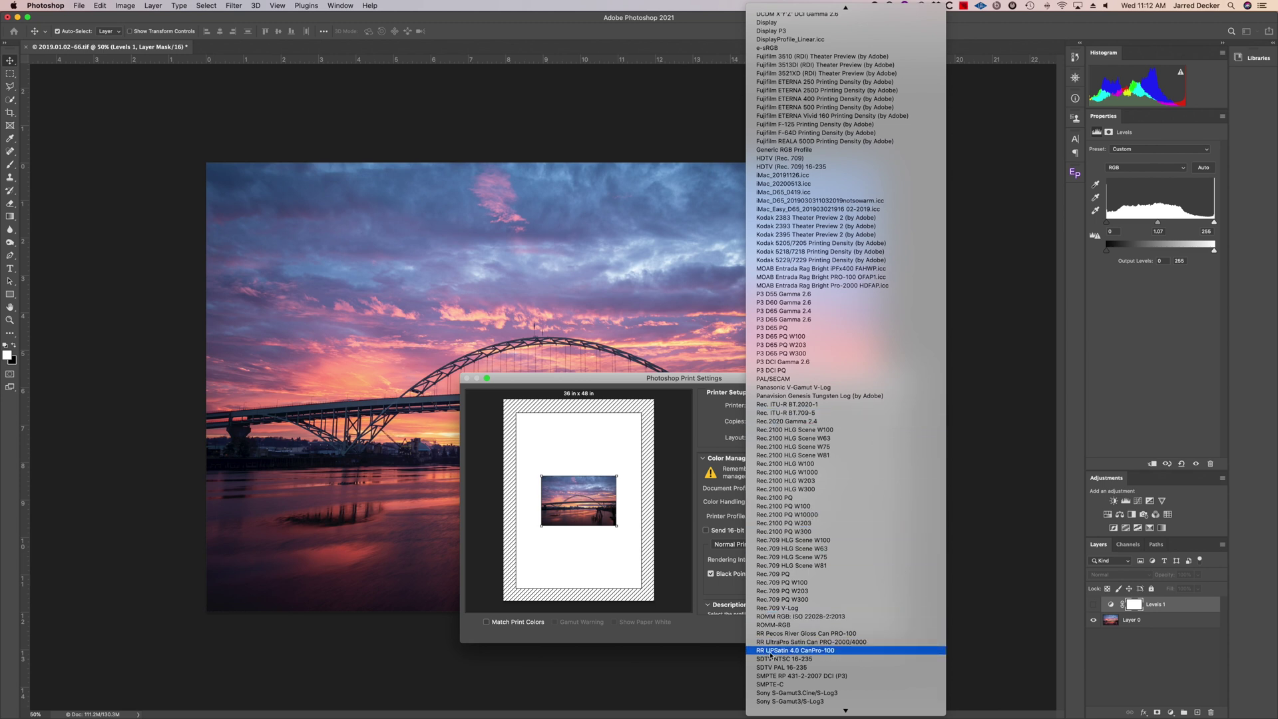
pyautogui.click(832, 651)
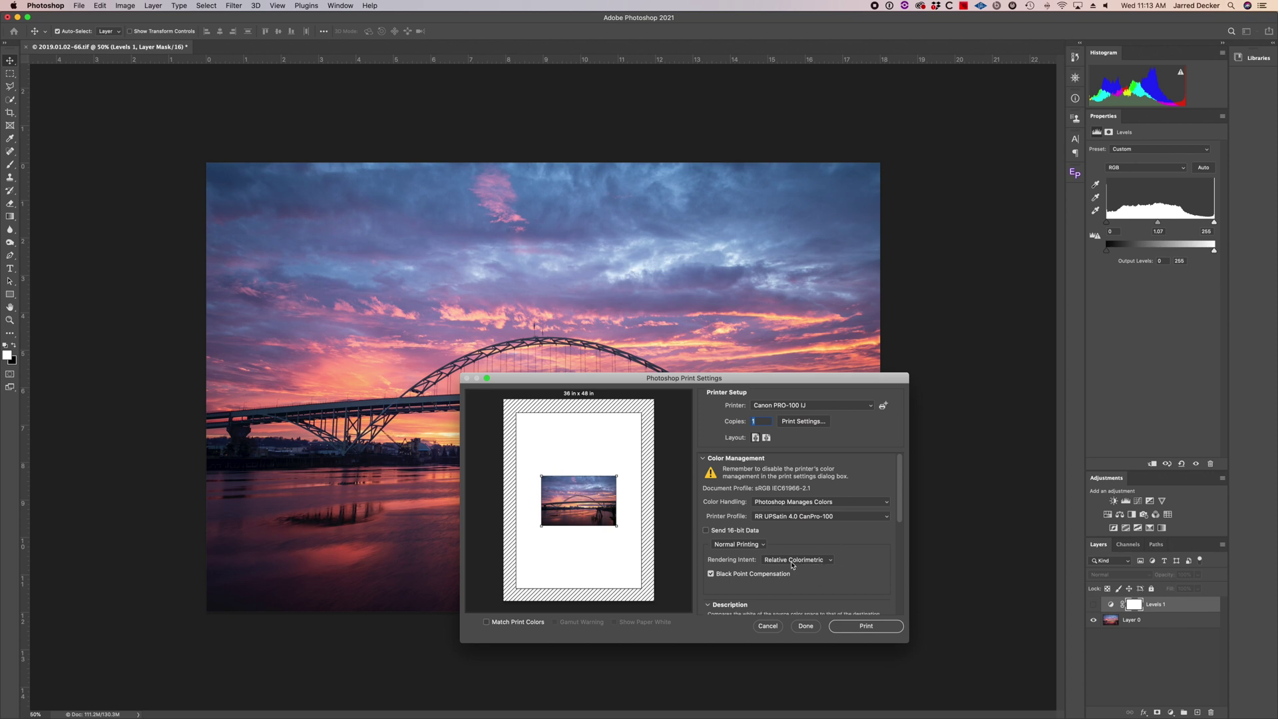
# - Set the Rendering Intent to Perceptual
pyautogui.click(828, 563)
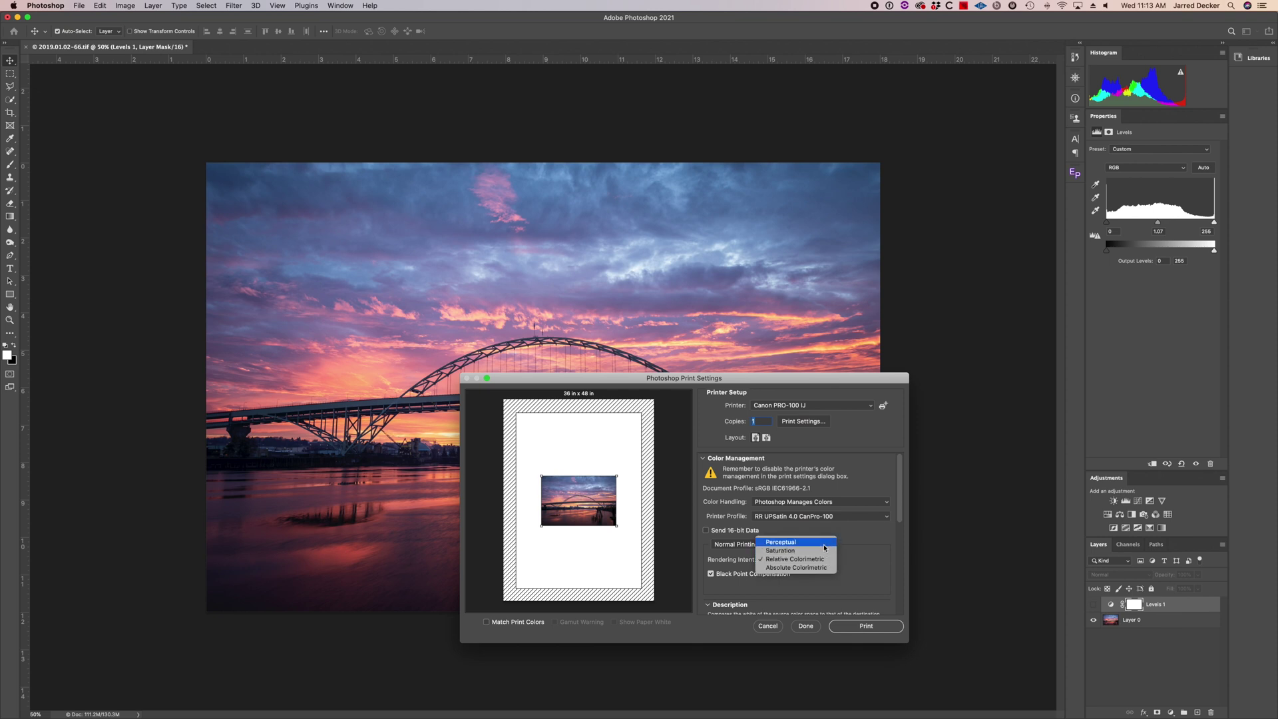
pyautogui.click(825, 547)
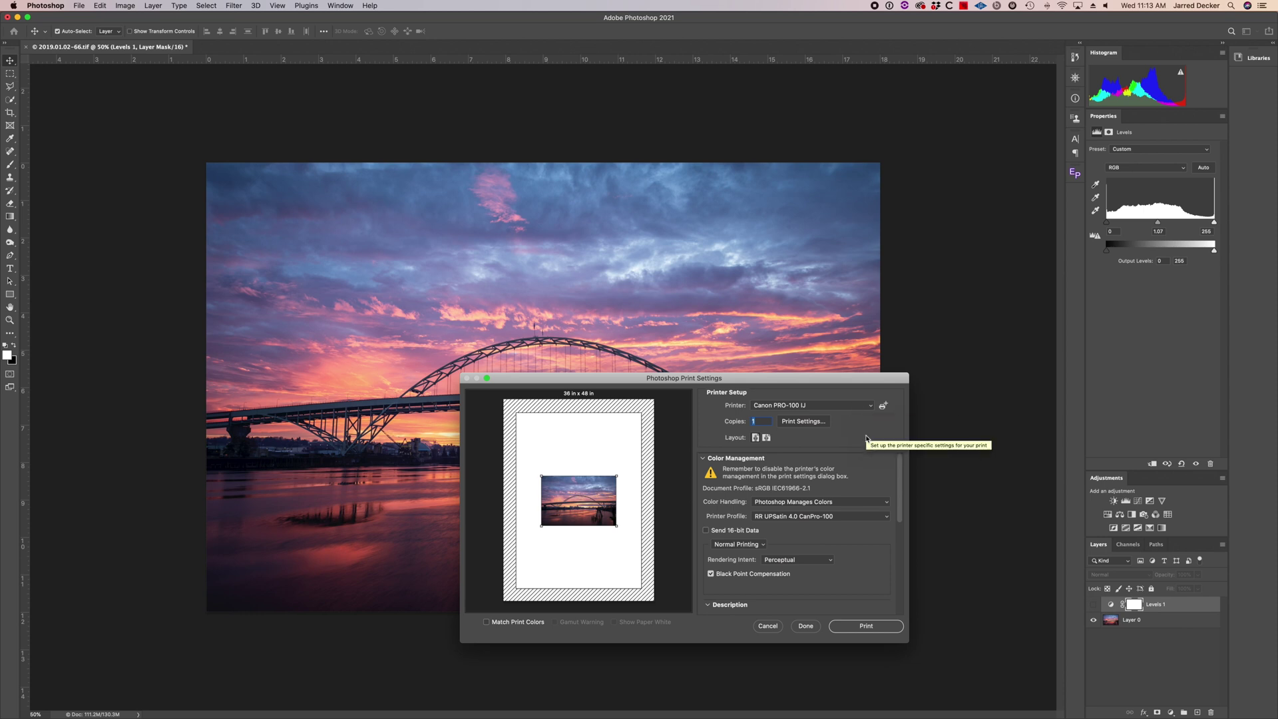
# - In the printer's Print dialog, keep Quality & Media print quality at High
pyautogui.click(804, 422)
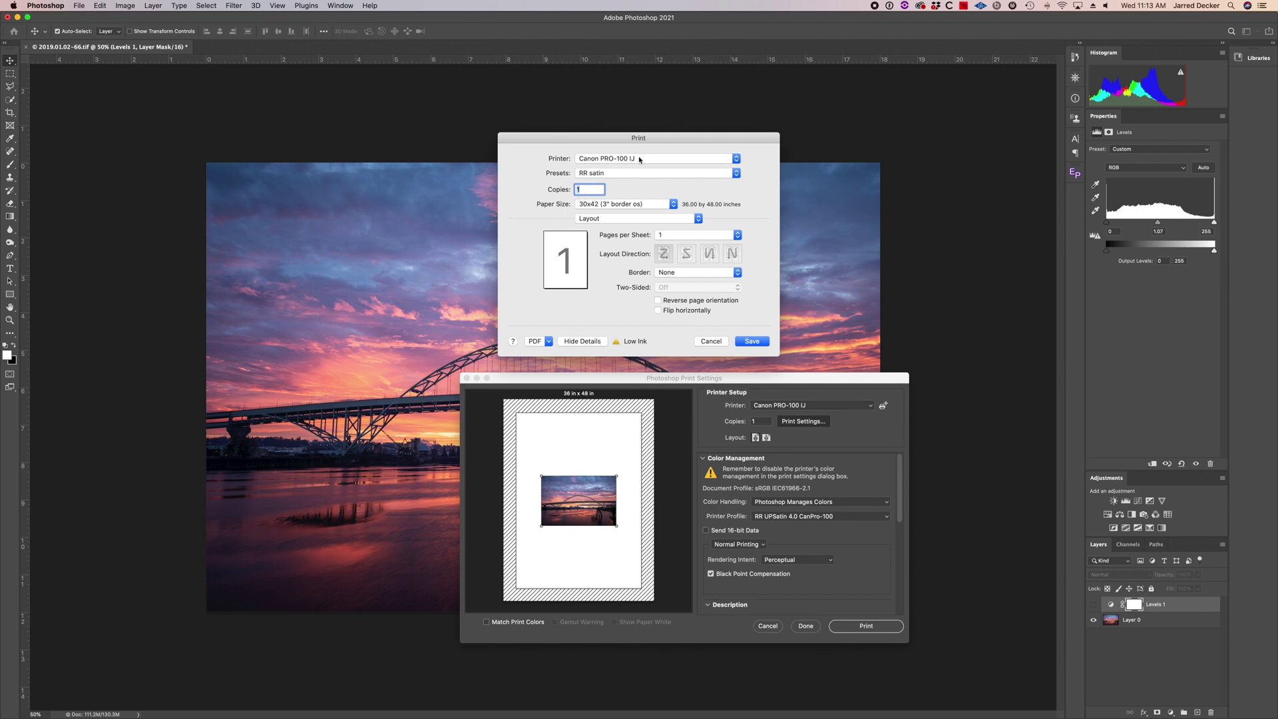
pyautogui.click(682, 220)
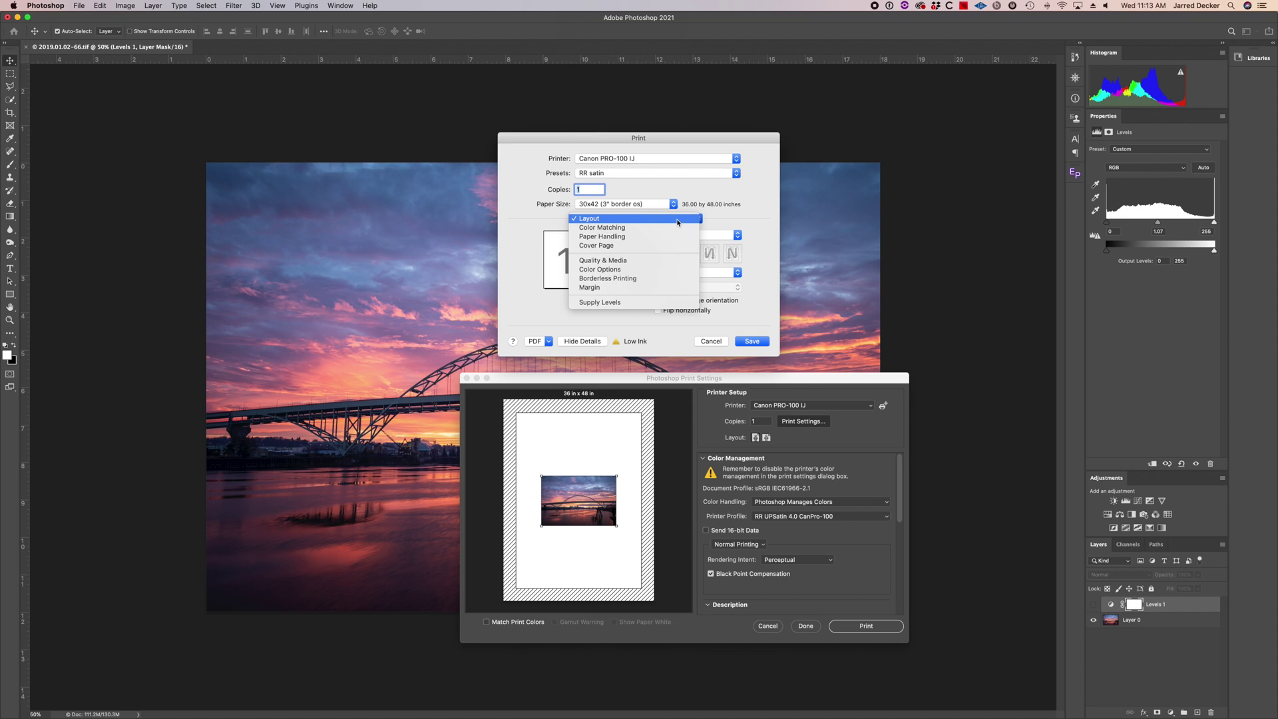
pyautogui.click(665, 261)
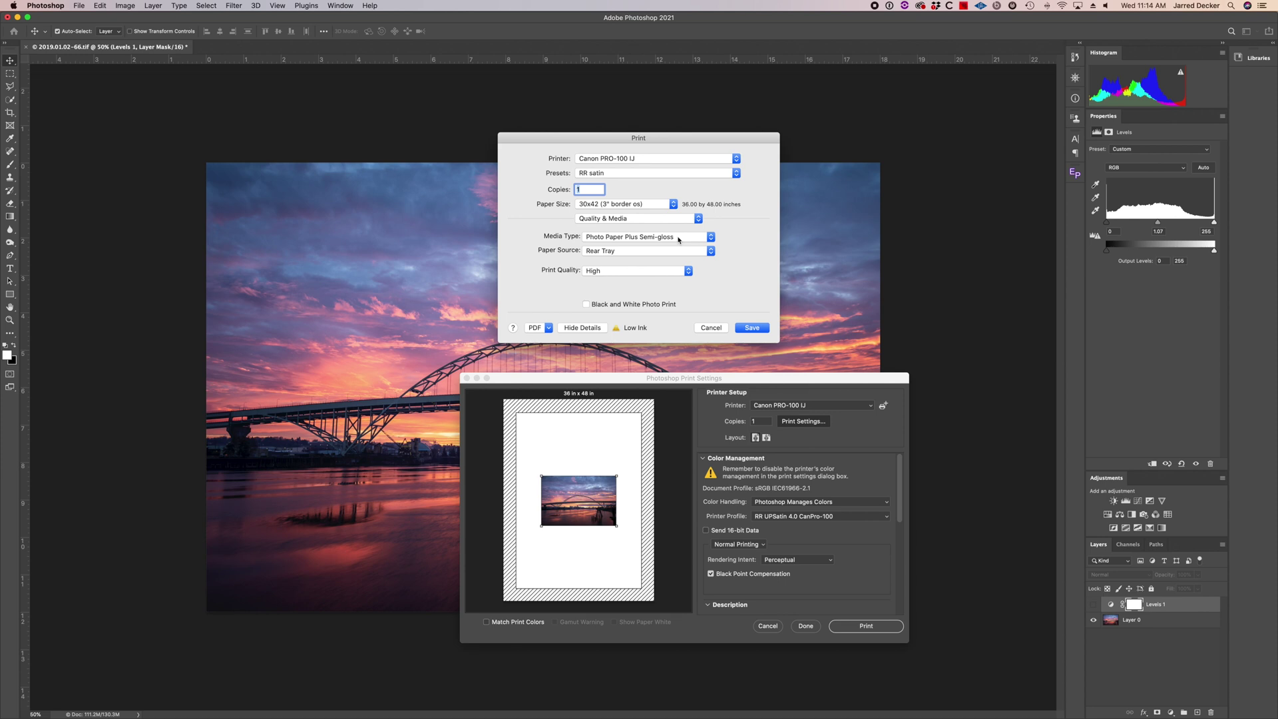
pyautogui.click(687, 271)
pyautogui.click(686, 271)
# - Leave the media type as Photo Paper Plus Semi-gloss and switch to the Layout pane
pyautogui.click(709, 237)
pyautogui.moveTo(710, 238)
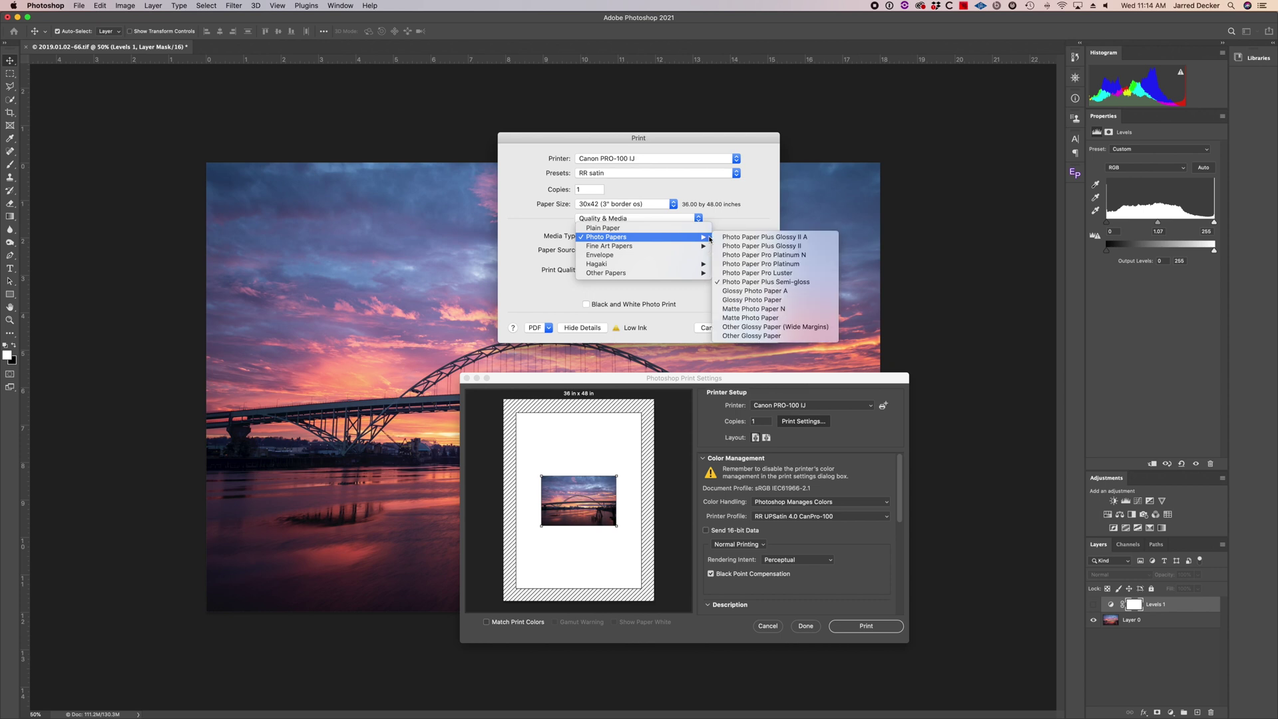
pyautogui.click(577, 232)
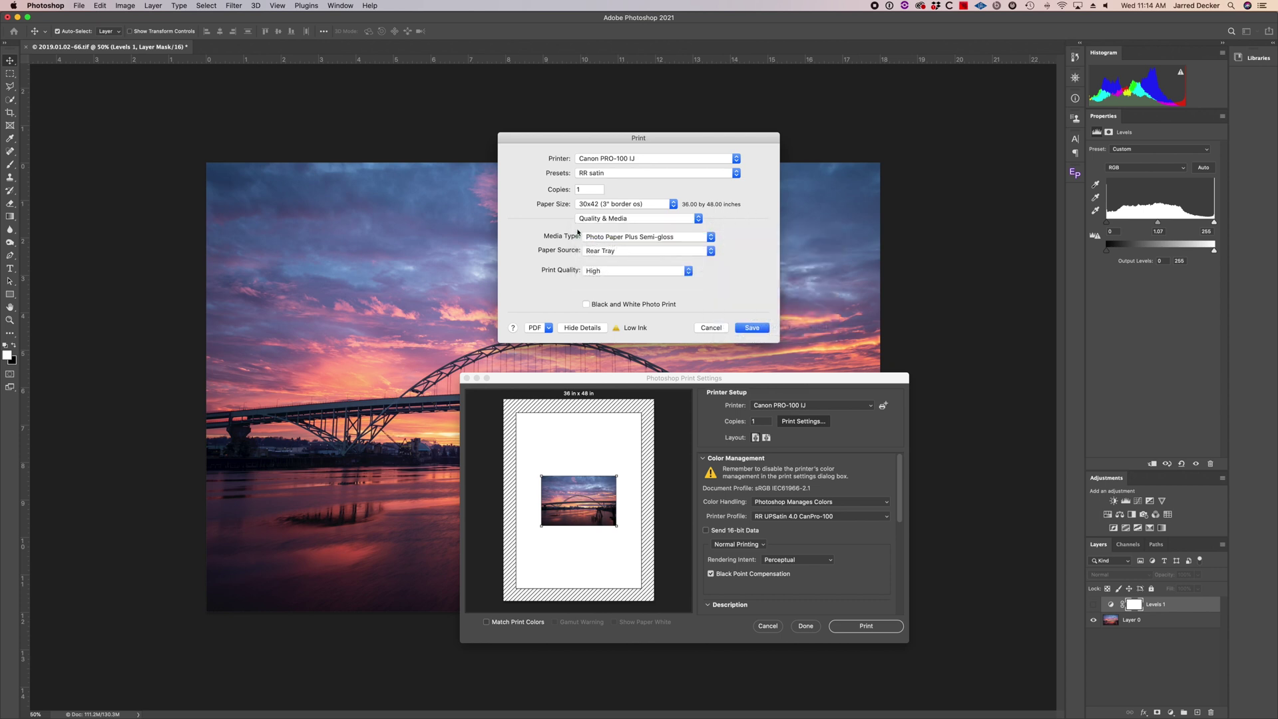
pyautogui.click(649, 223)
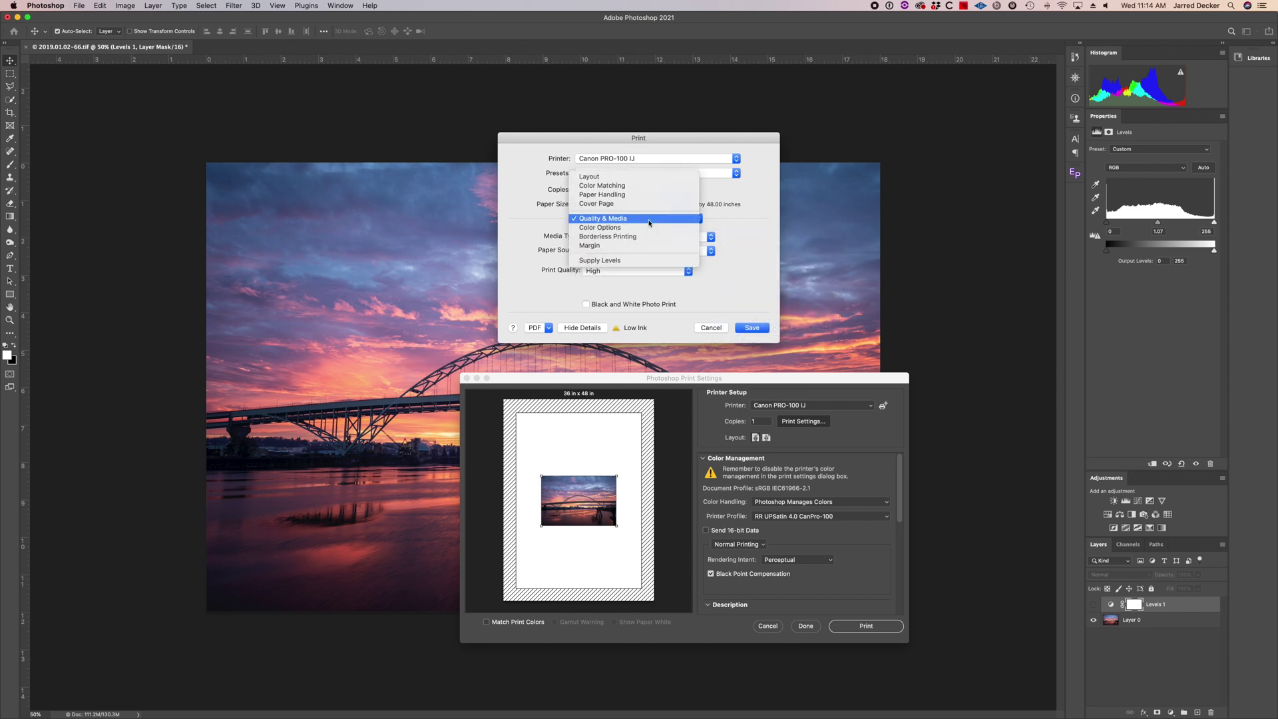
pyautogui.click(615, 179)
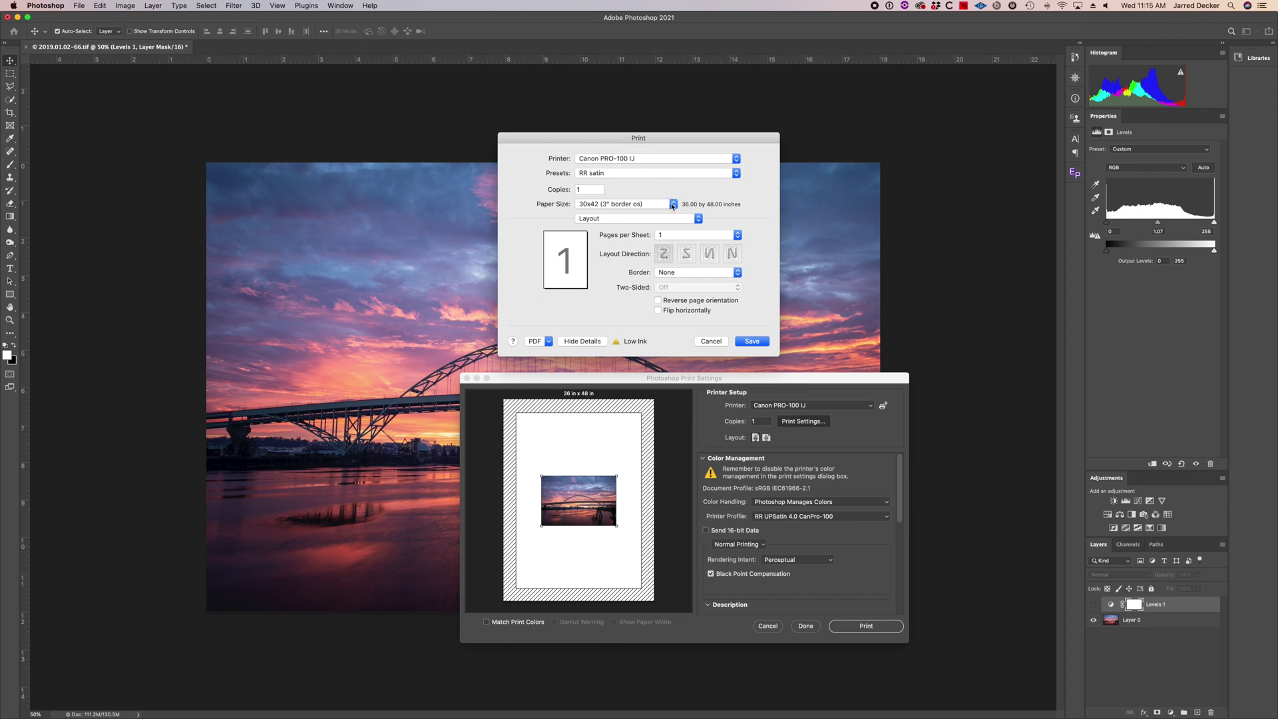
pyautogui.click(672, 206)
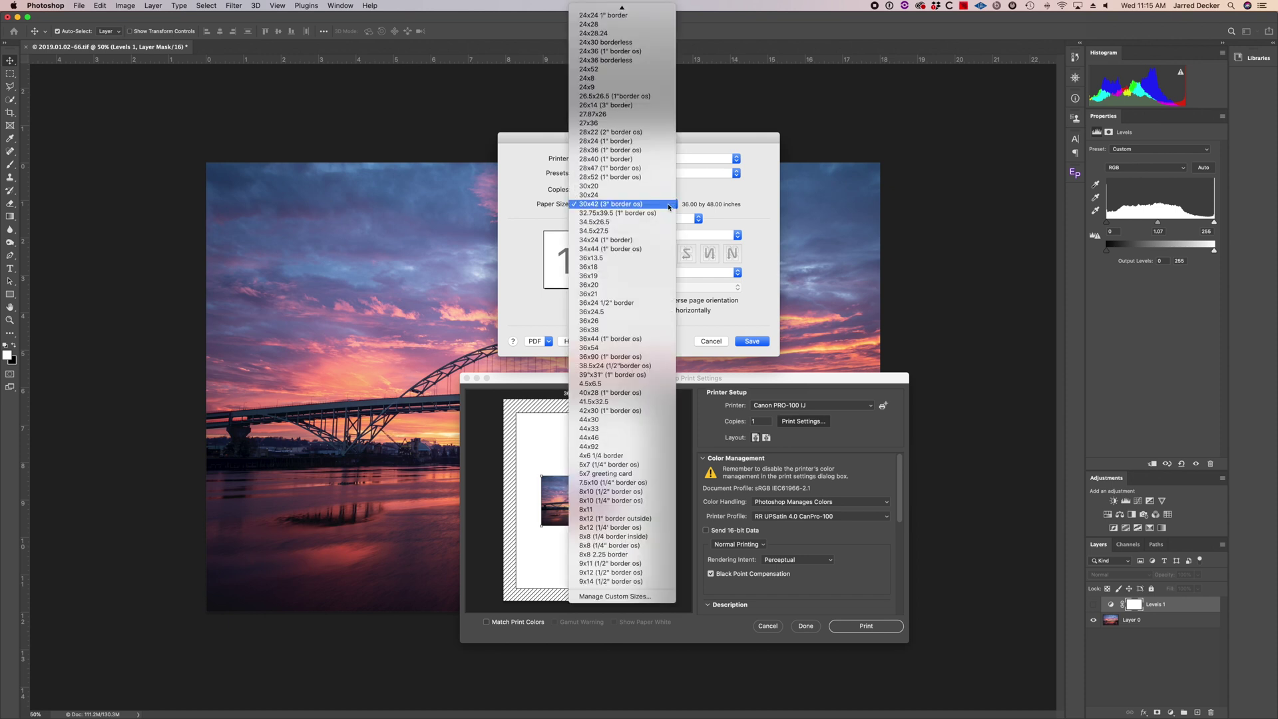
# - Add a new custom paper size named 12x18 (1/2" border os)
pyautogui.click(624, 599)
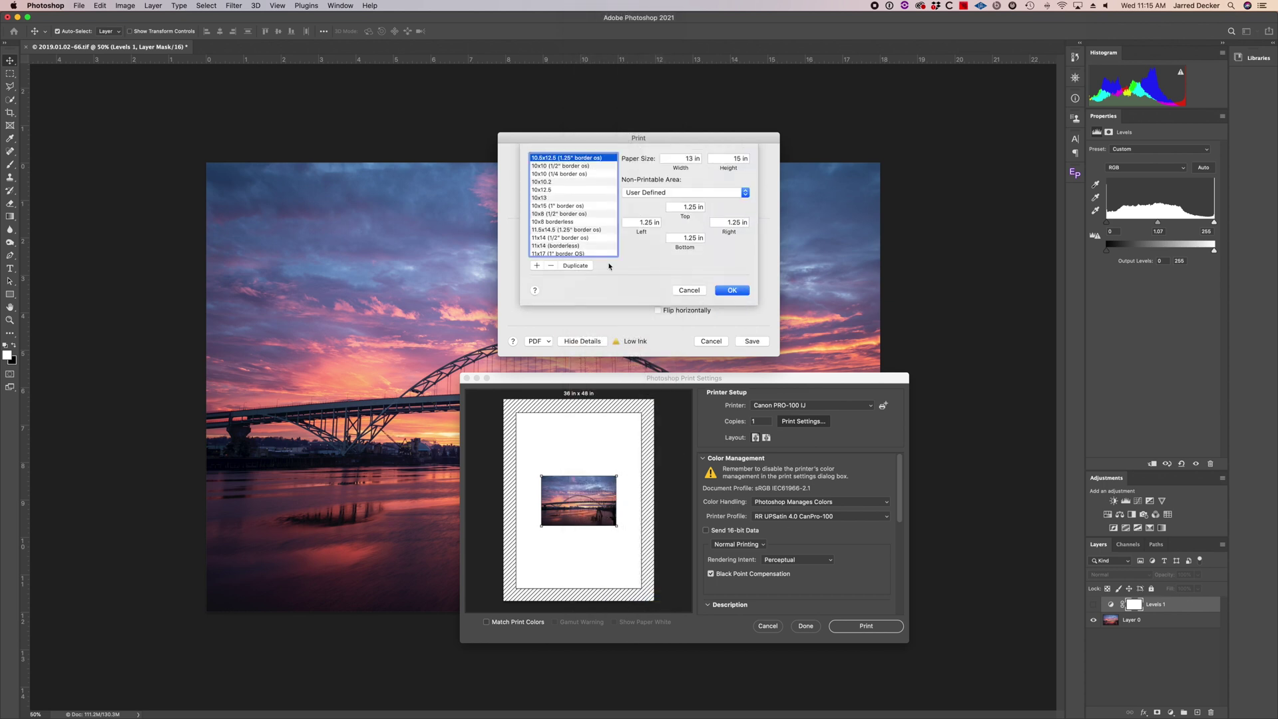
pyautogui.click(536, 266)
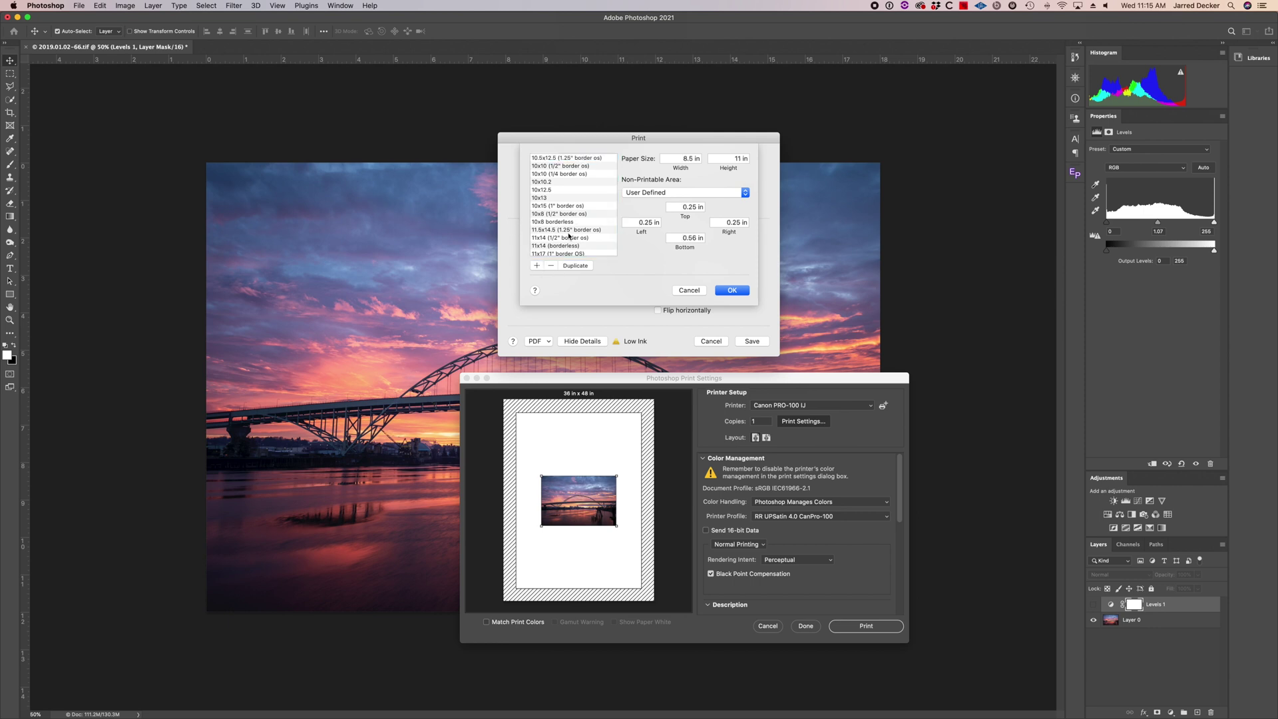
pyautogui.scroll(-5, 569, 235)
pyautogui.scroll(-10, 569, 235)
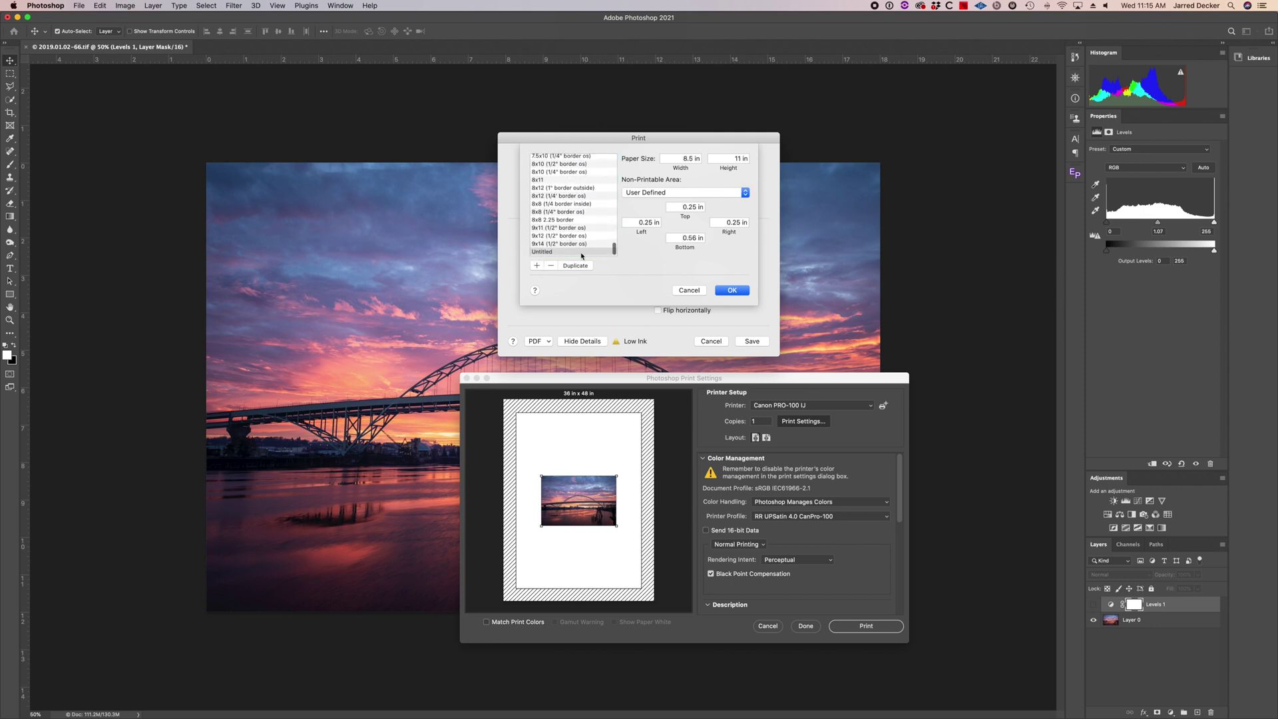
pyautogui.doubleClick(540, 251)
pyautogui.write('12x18')
pyautogui.write('border os')
# - Set the custom size to 13 × 19 in with 0.5 in margins and save it
pyautogui.click(675, 158)
pyautogui.write('13')
pyautogui.press('Tab')
pyautogui.write('19')
pyautogui.press('Tab')
pyautogui.write('.5')
pyautogui.press('Tab')
pyautogui.write('.5')
pyautogui.press('Tab')
pyautogui.write('.5')
pyautogui.press('Tab')
pyautogui.write('.5')
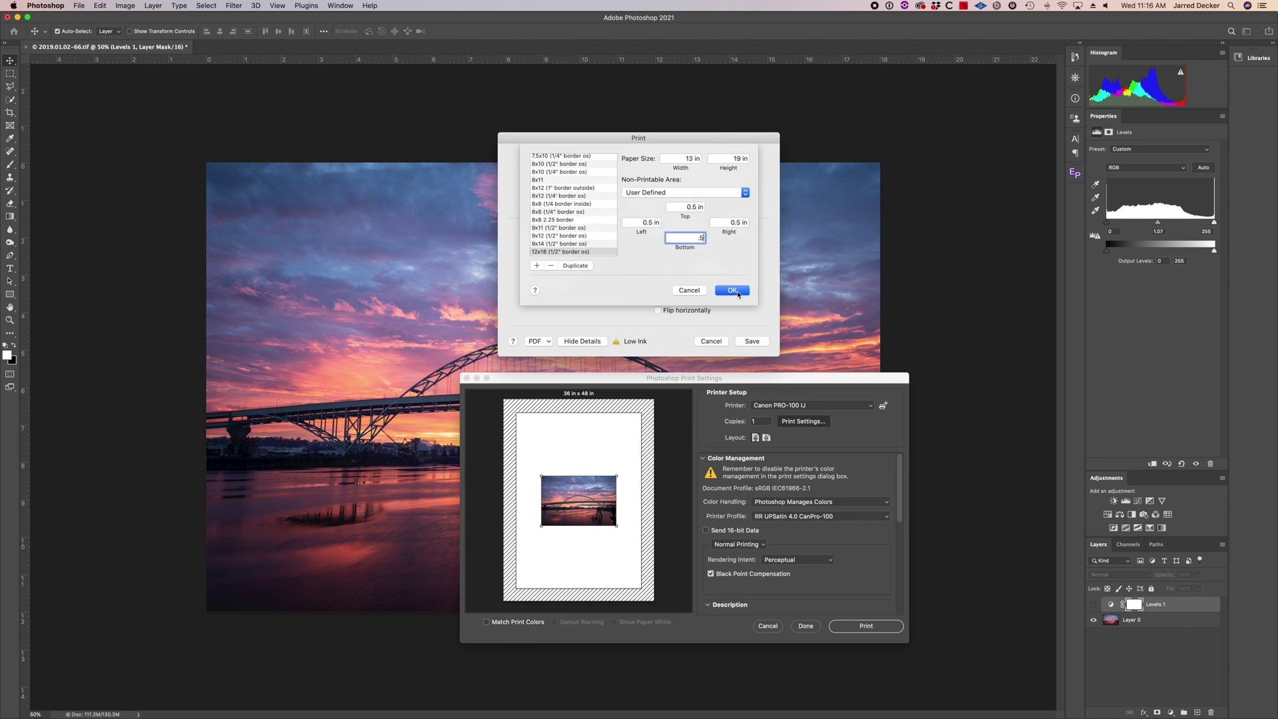
pyautogui.click(732, 291)
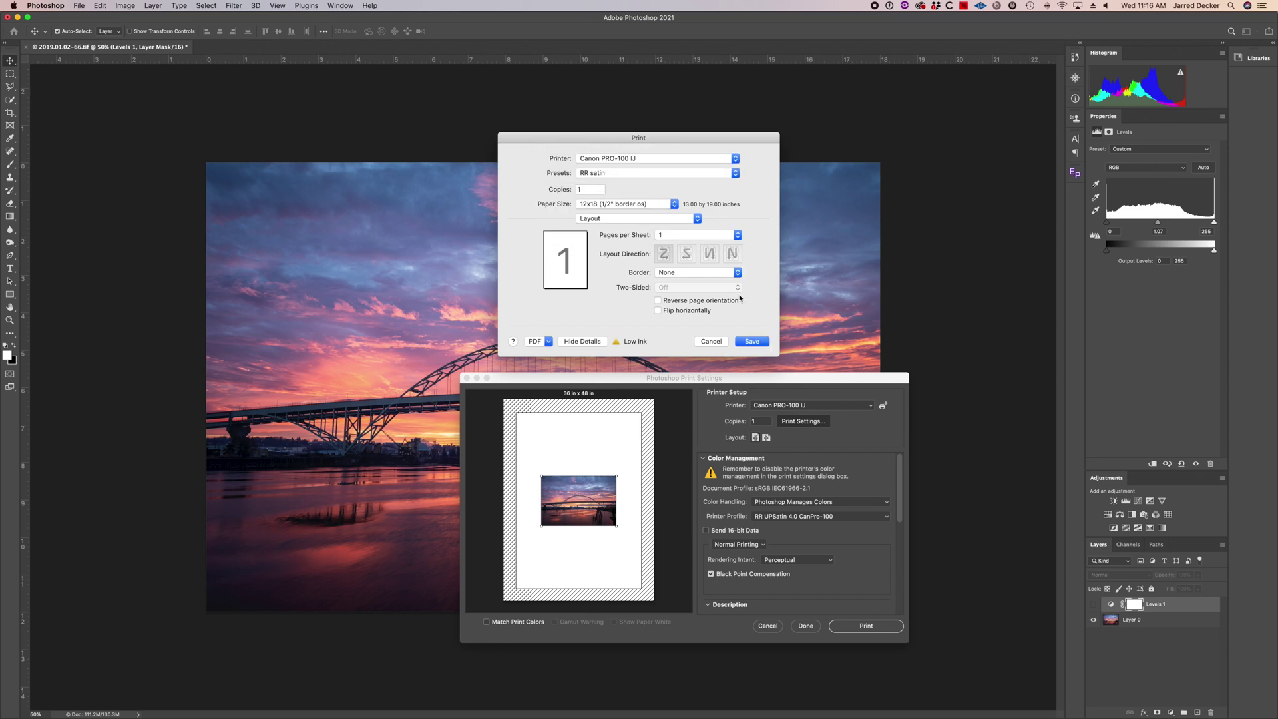
# - Review the Color Matching, Paper Handling and Borderless Printing panes
pyautogui.click(608, 218)
pyautogui.click(655, 228)
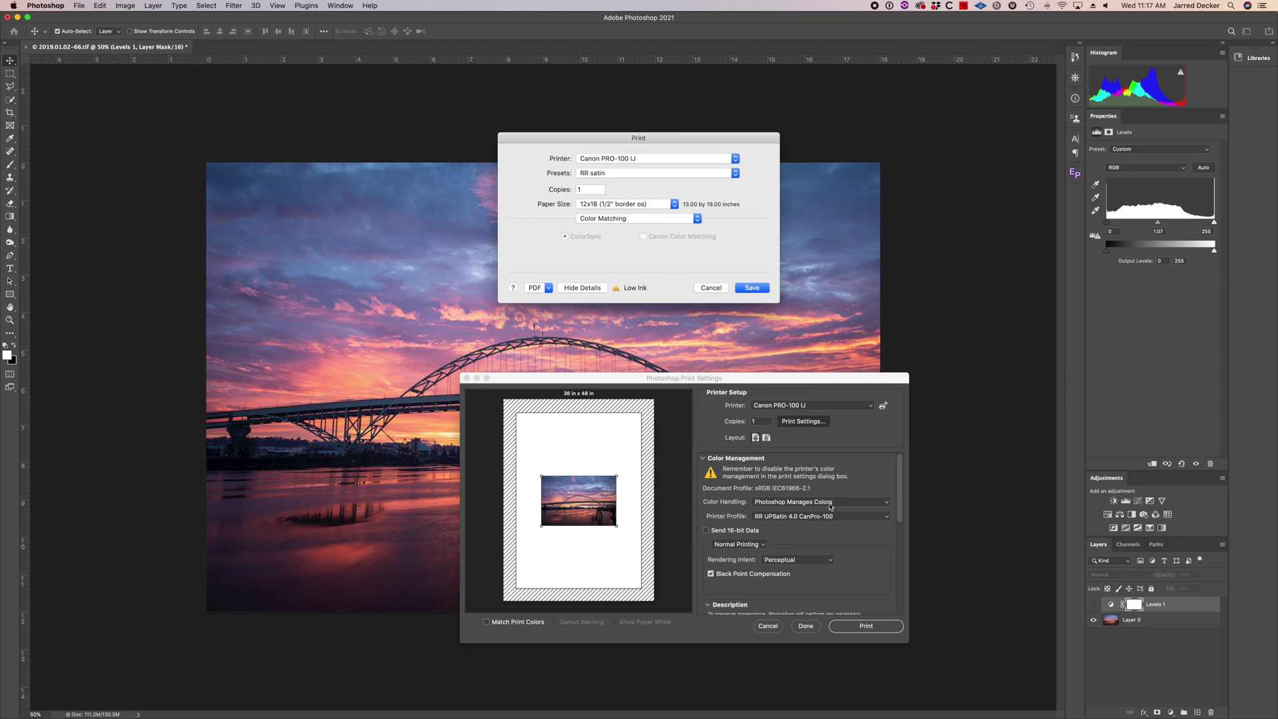
pyautogui.click(627, 219)
pyautogui.click(629, 224)
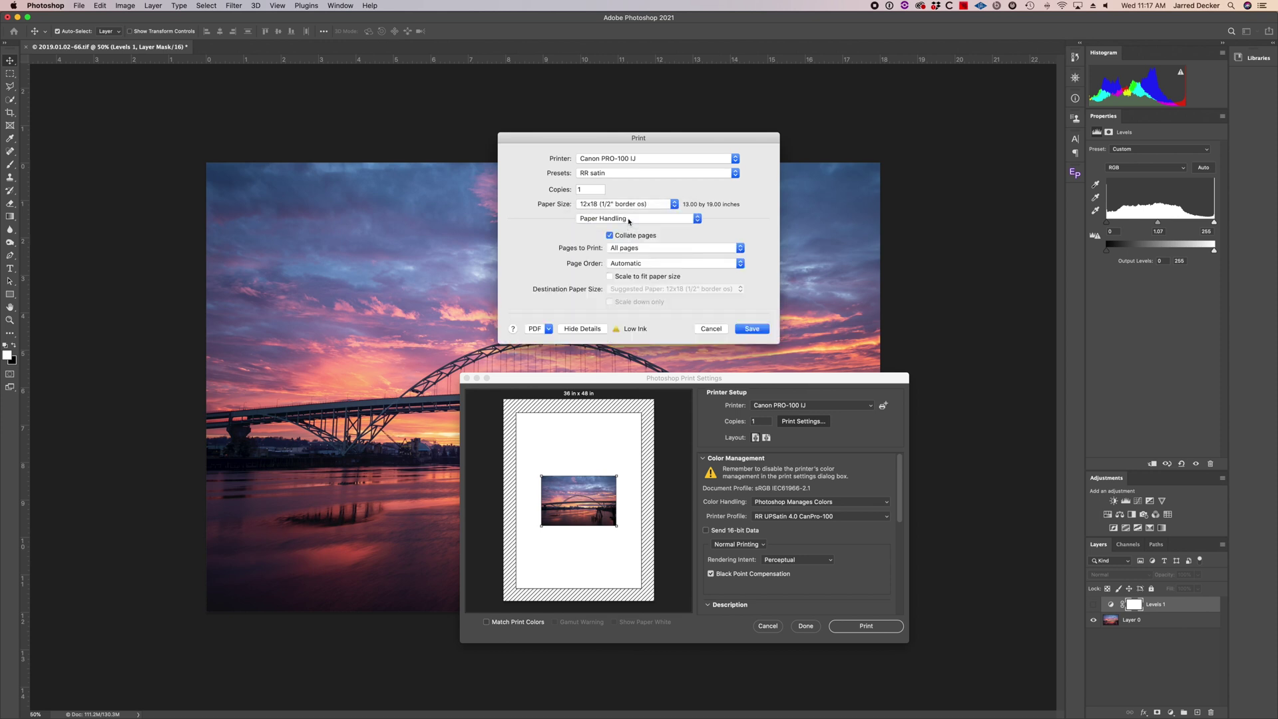
pyautogui.click(629, 219)
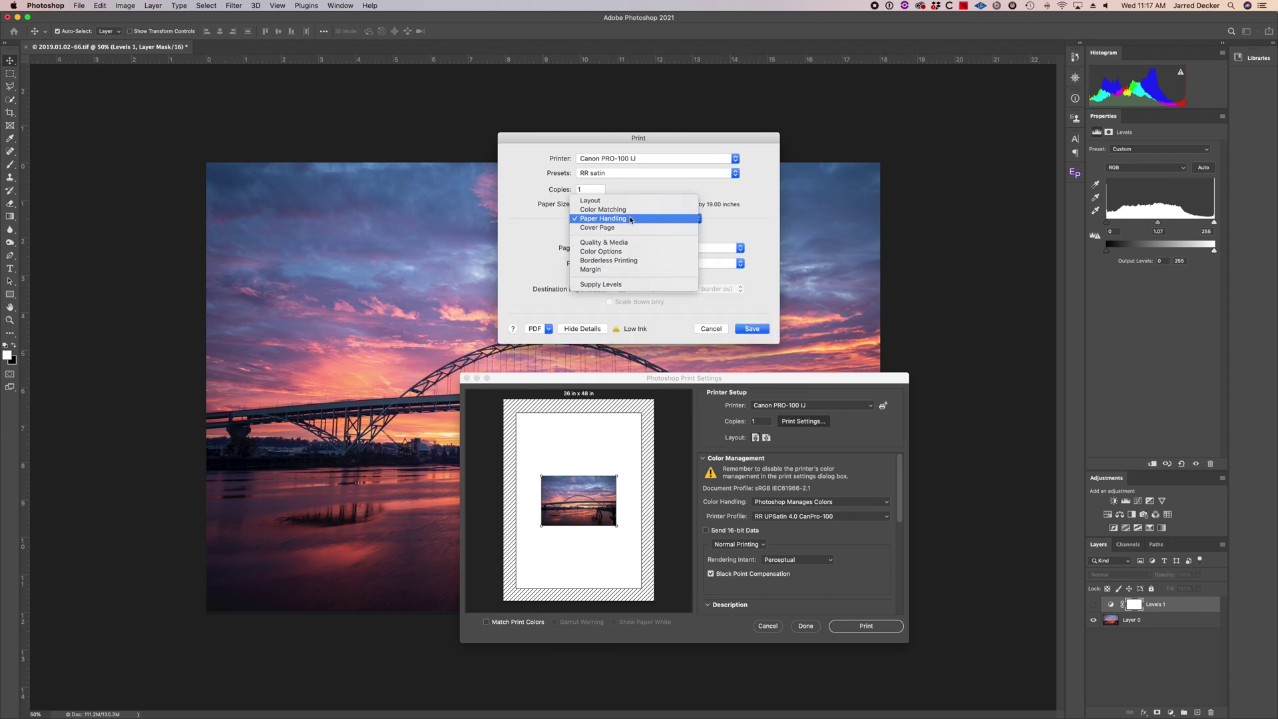
pyautogui.click(632, 263)
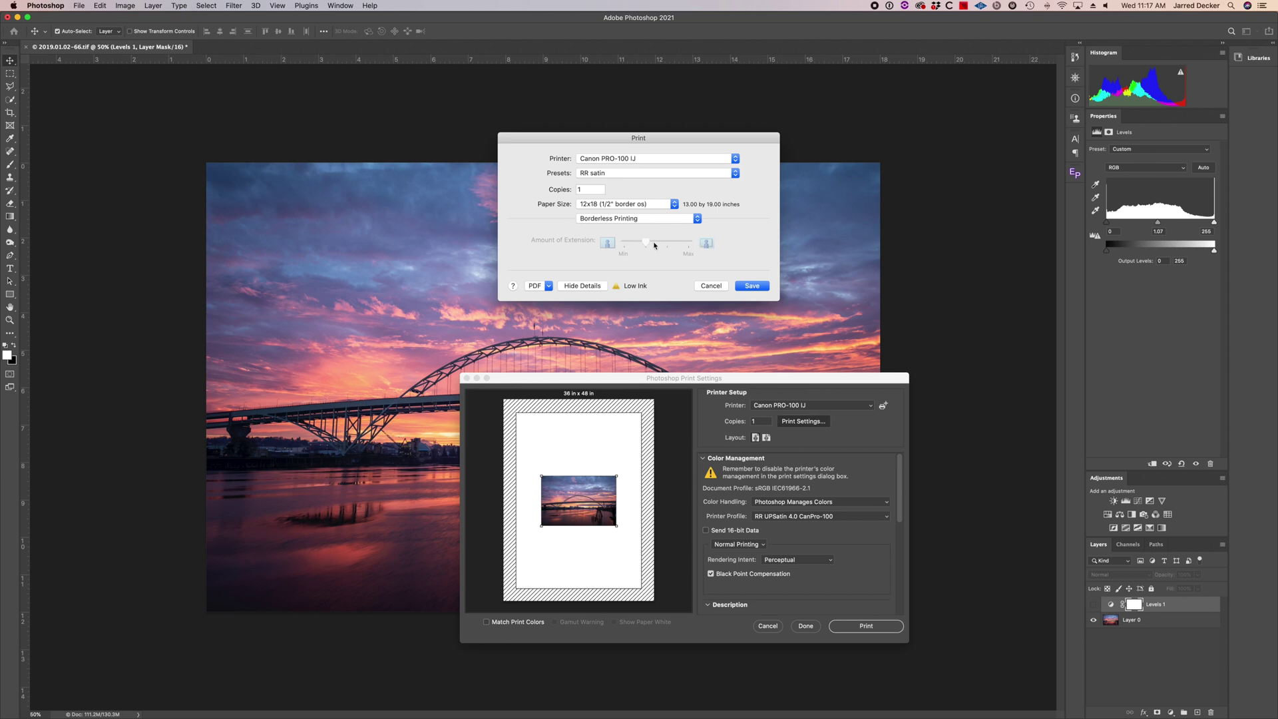
# - Return to the Layout pane and save, triggering the rear-tray paper warning
pyautogui.click(643, 218)
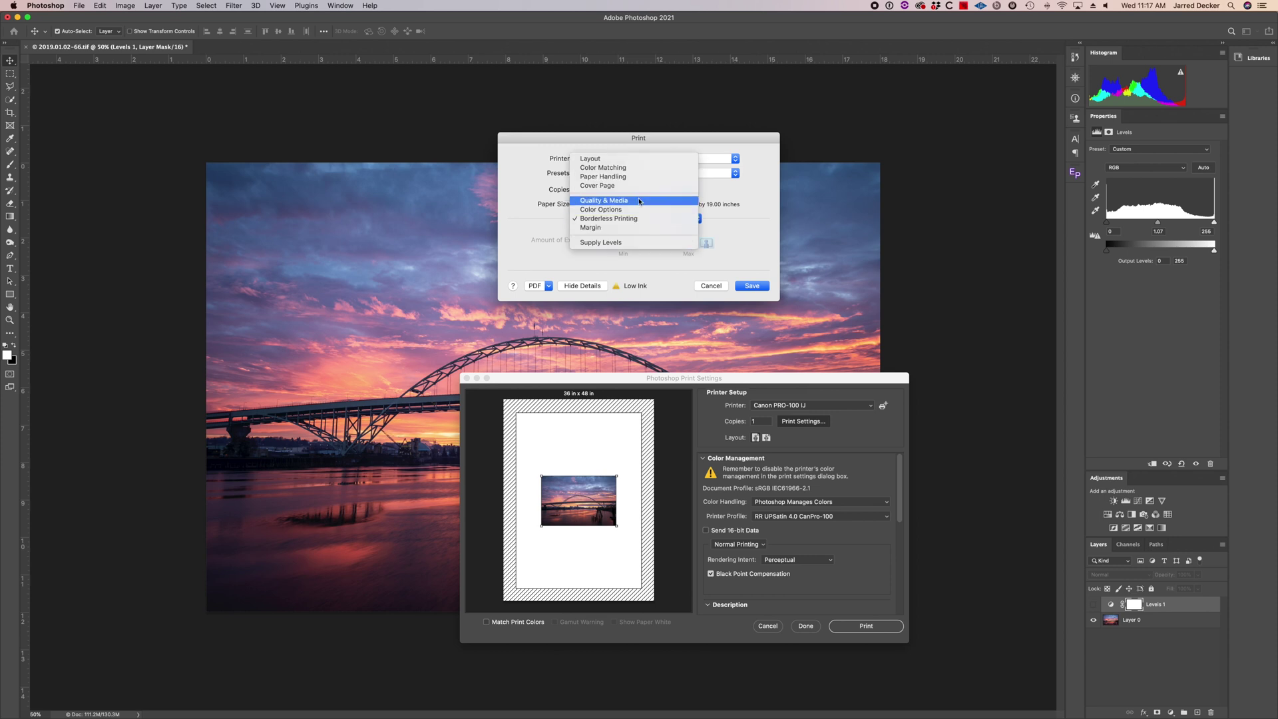
pyautogui.click(643, 219)
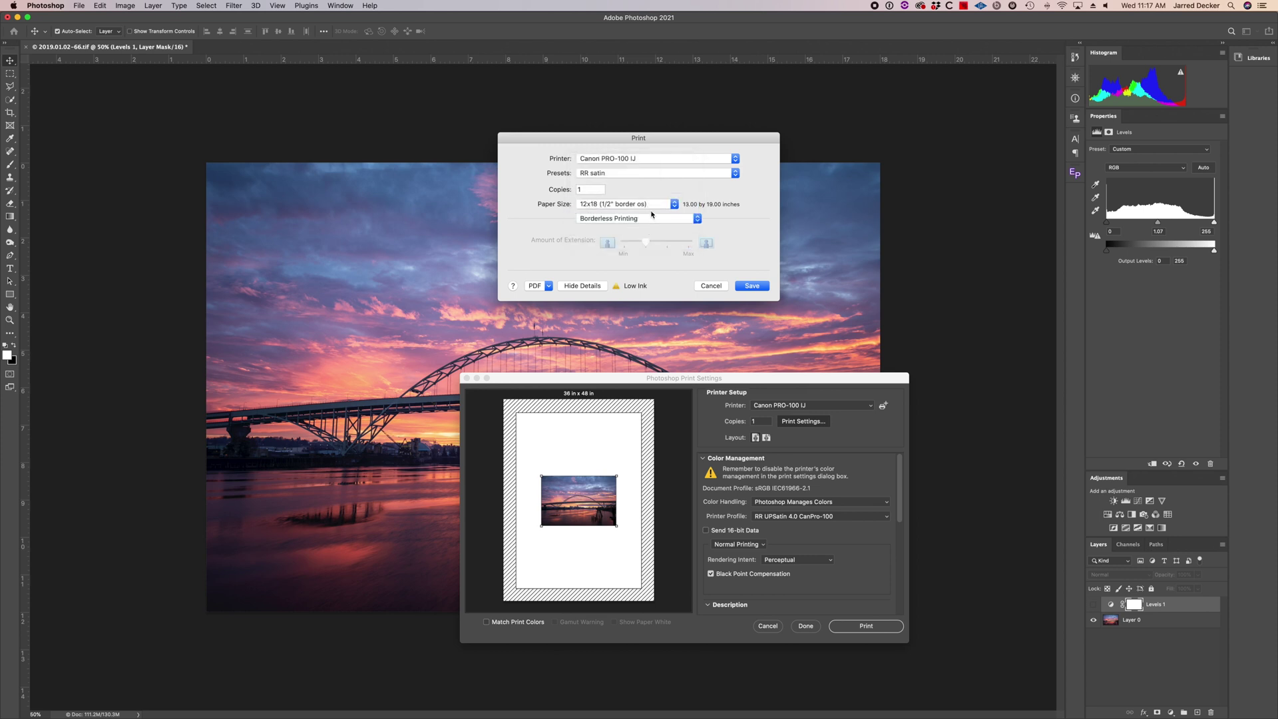
pyautogui.click(665, 220)
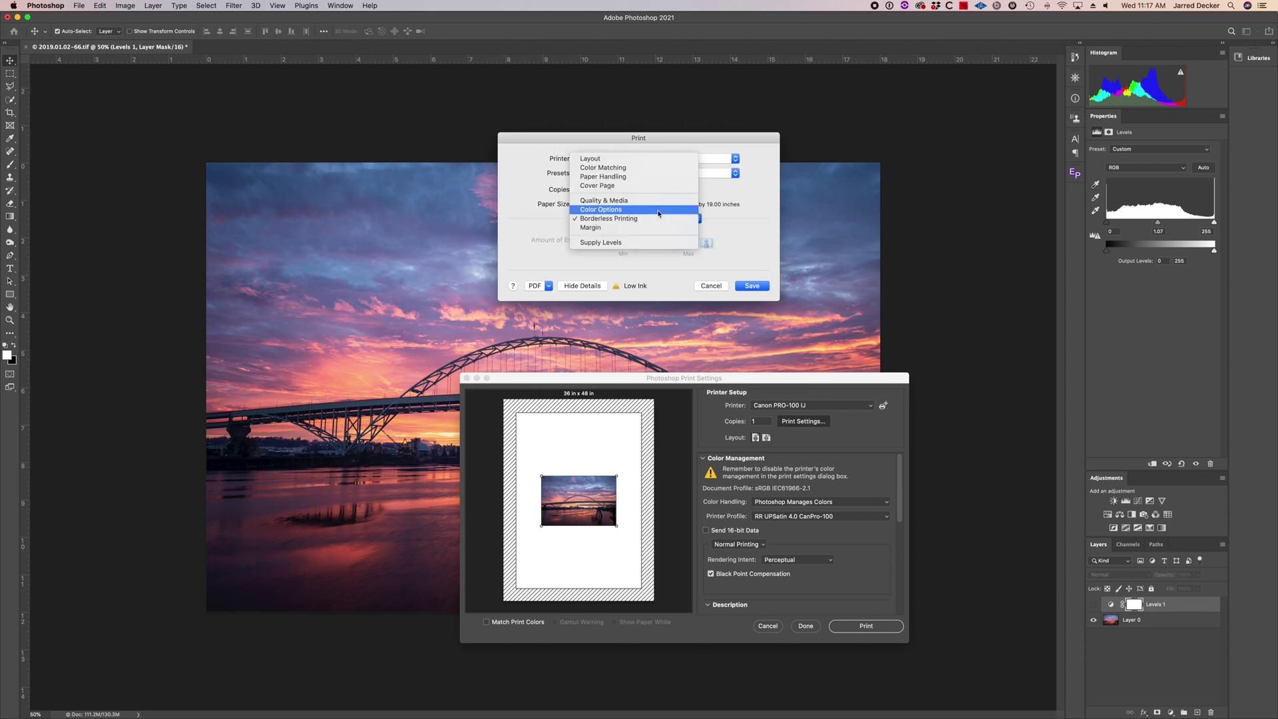
pyautogui.click(637, 160)
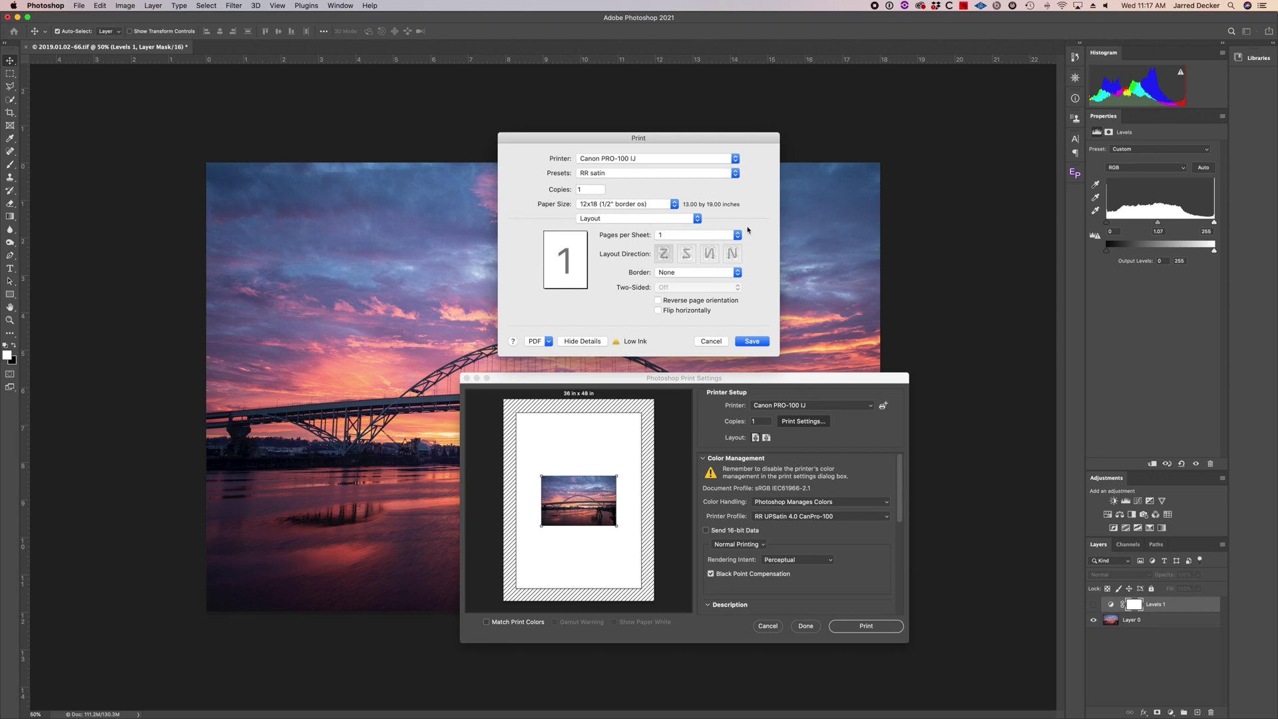
pyautogui.click(753, 341)
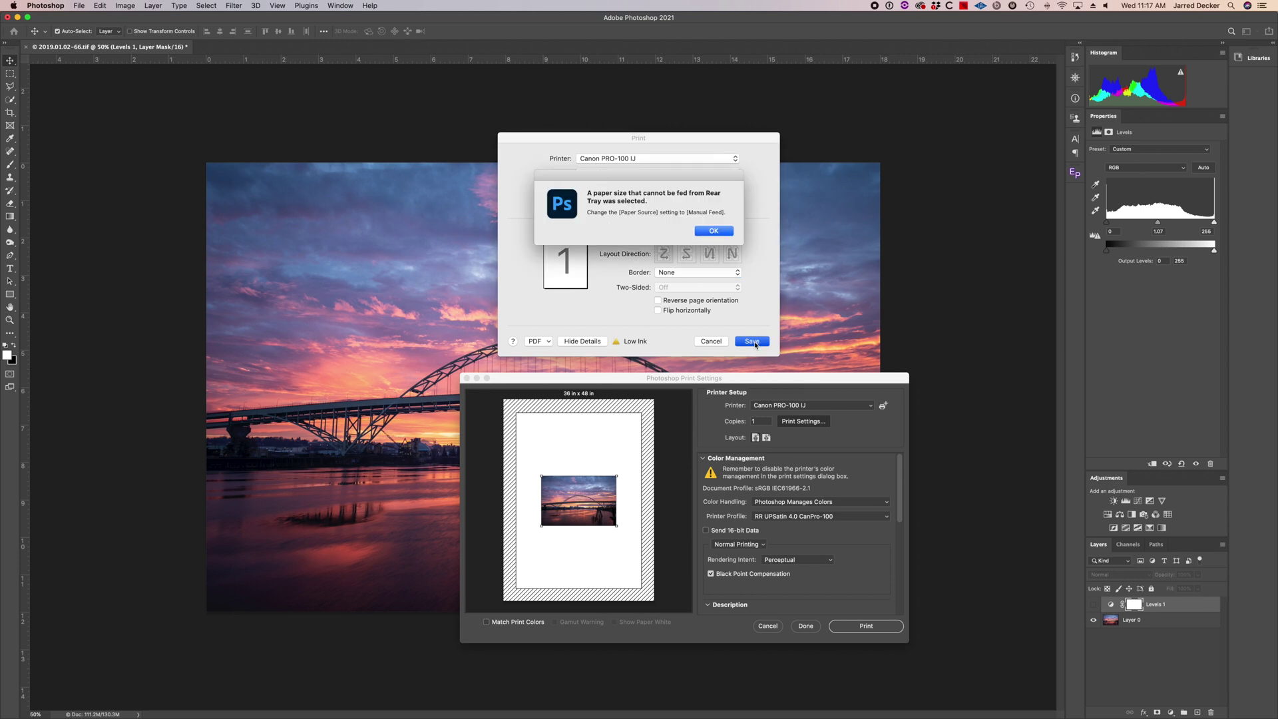
# - Accept Manual Feed as paper source and save, previewing the photo on 13 × 19 in paper
pyautogui.click(714, 231)
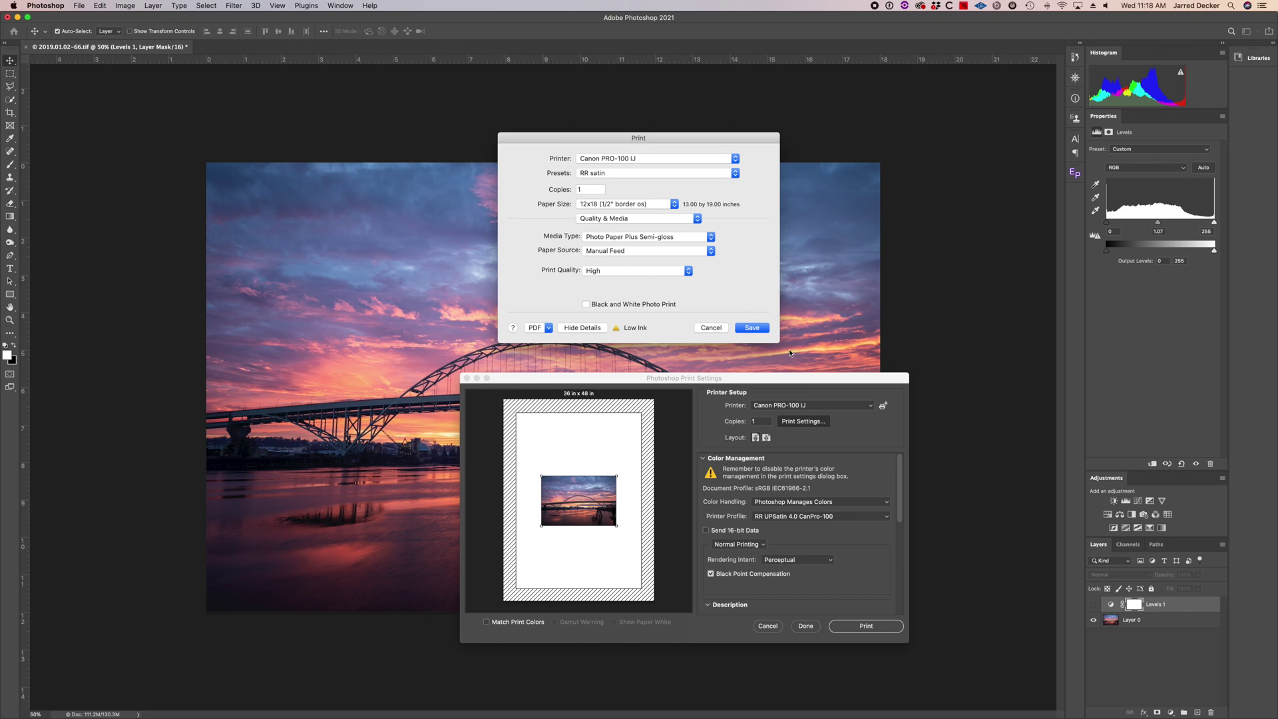
pyautogui.click(752, 328)
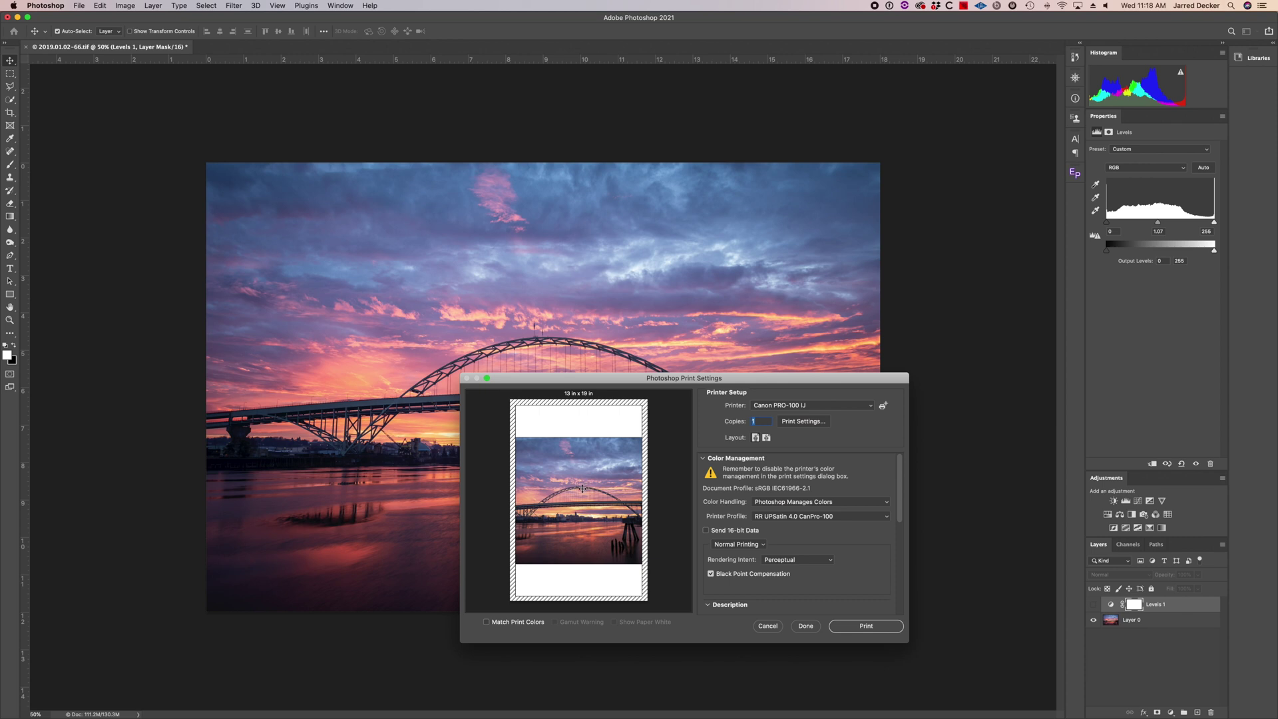
# - Switch the layout to landscape so the bridge photo fits the 19 × 13 in paper
pyautogui.click(767, 438)
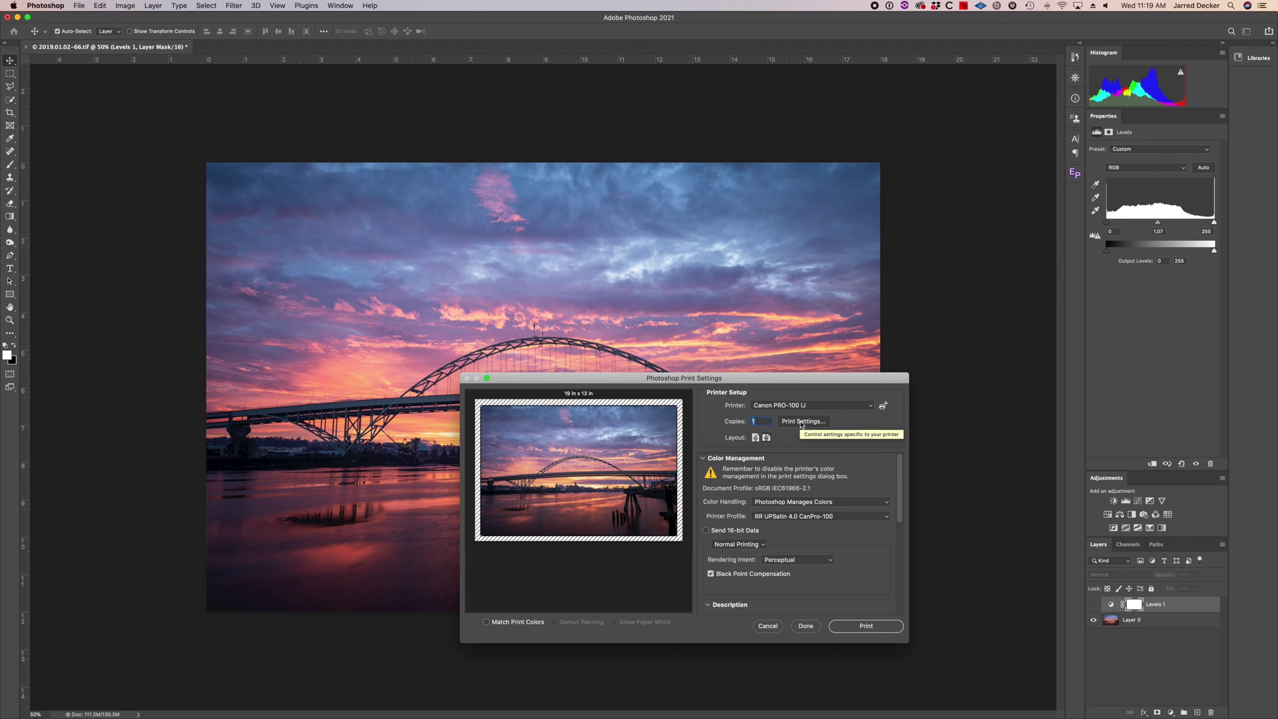
pyautogui.click(802, 421)
pyautogui.click(632, 205)
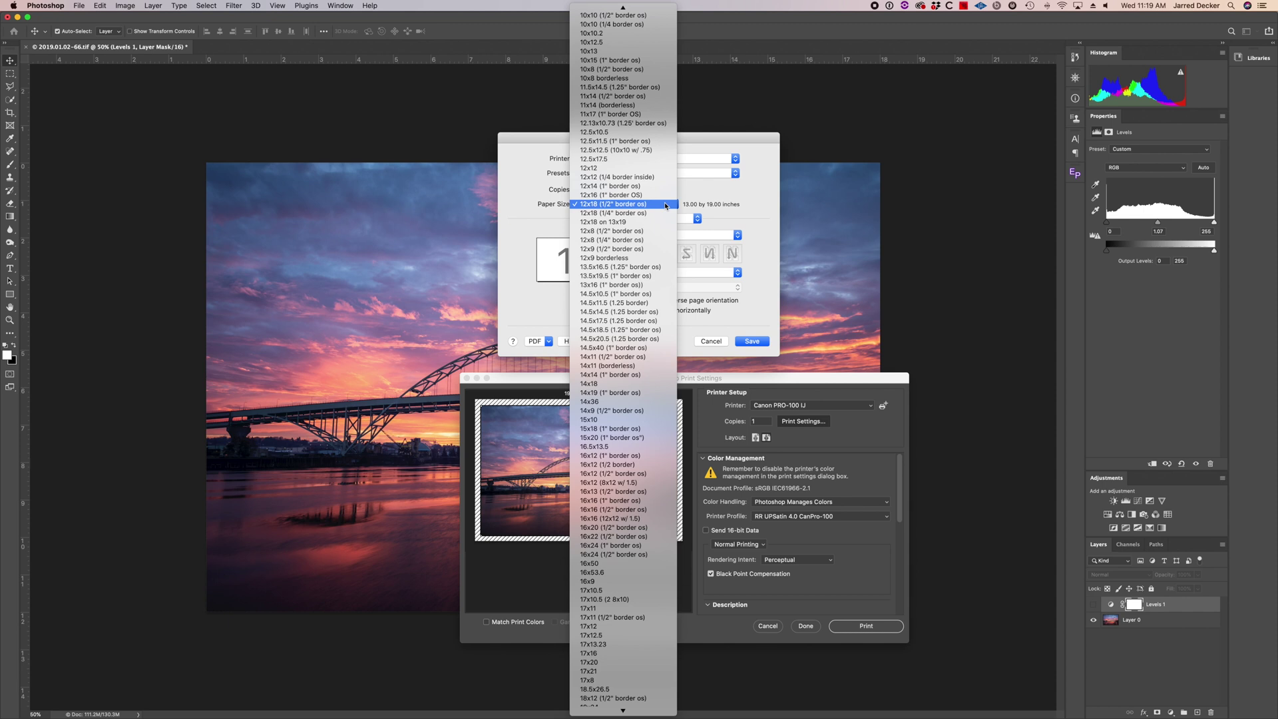
pyautogui.click(651, 206)
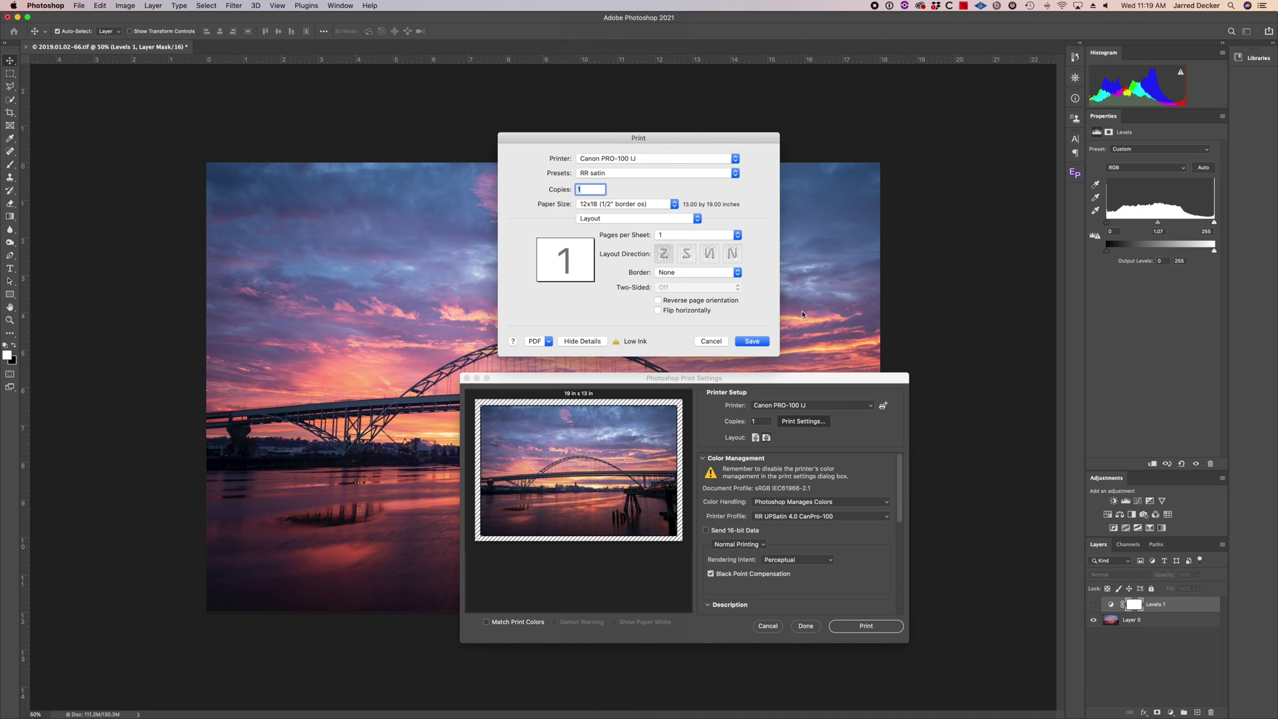
pyautogui.click(751, 341)
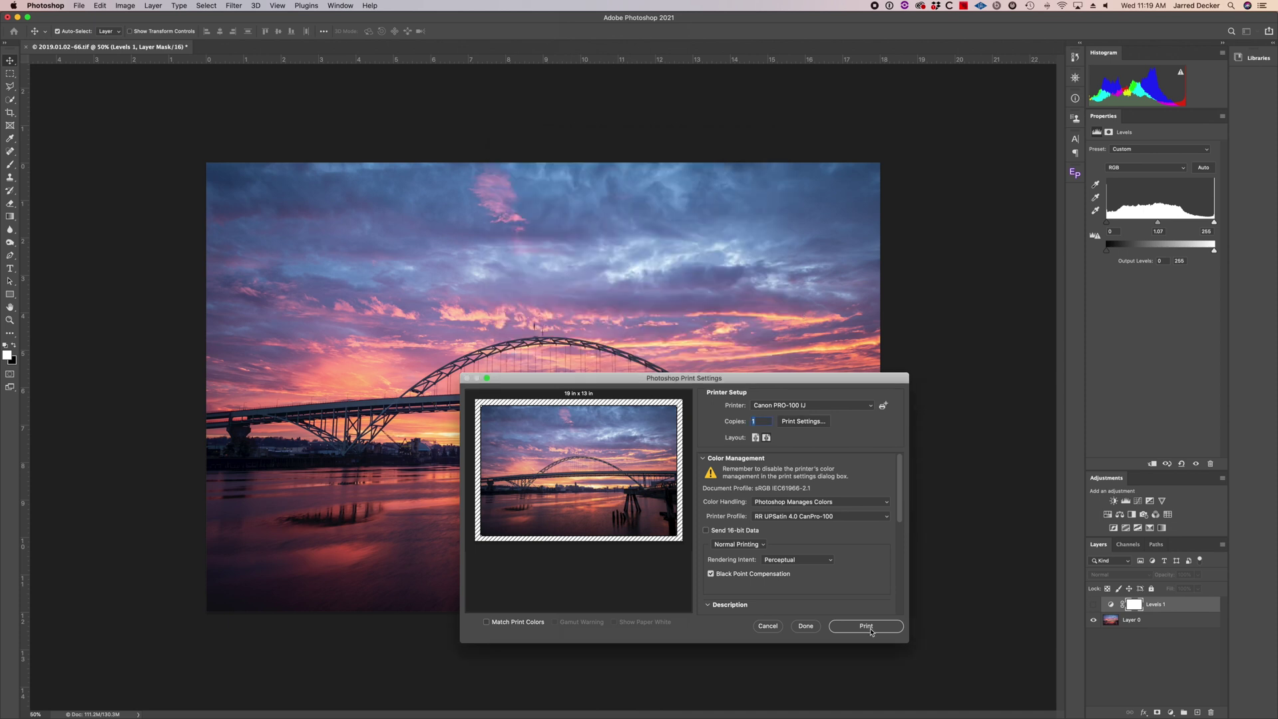